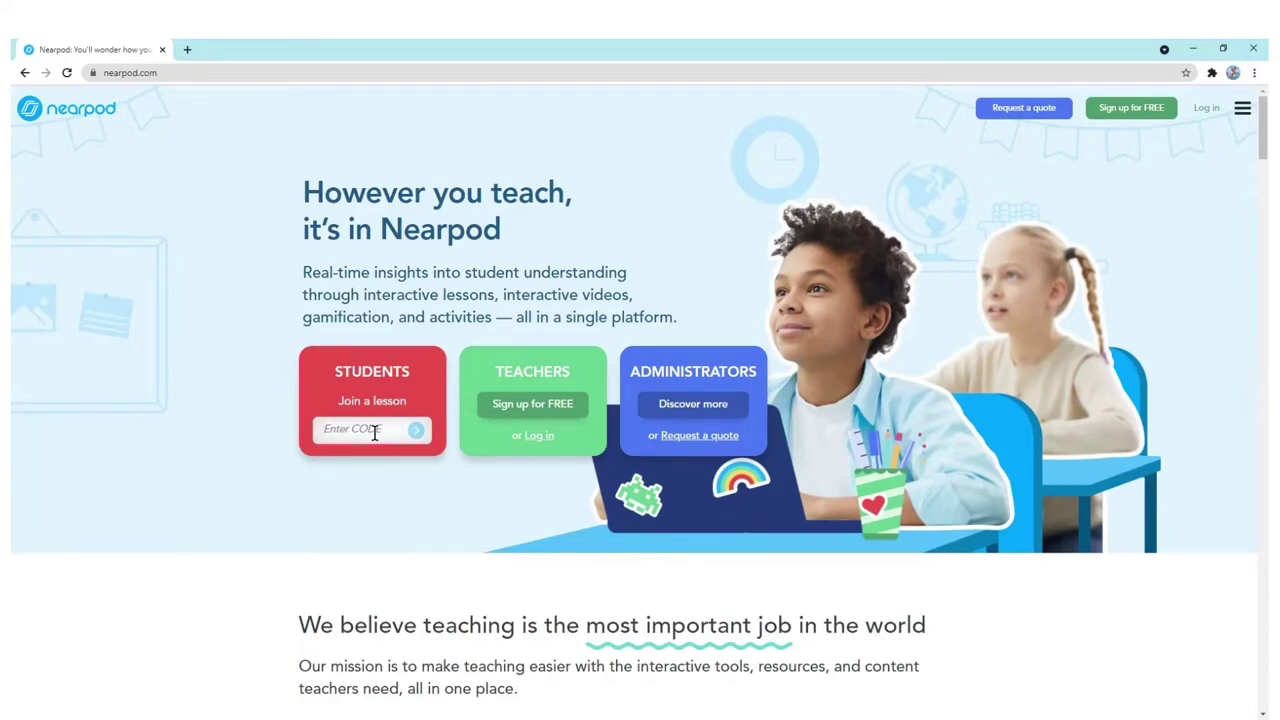
Log in to Nearpod as a teacher by signing in with the existing personal Google account
click(375, 432)
click(512, 406)
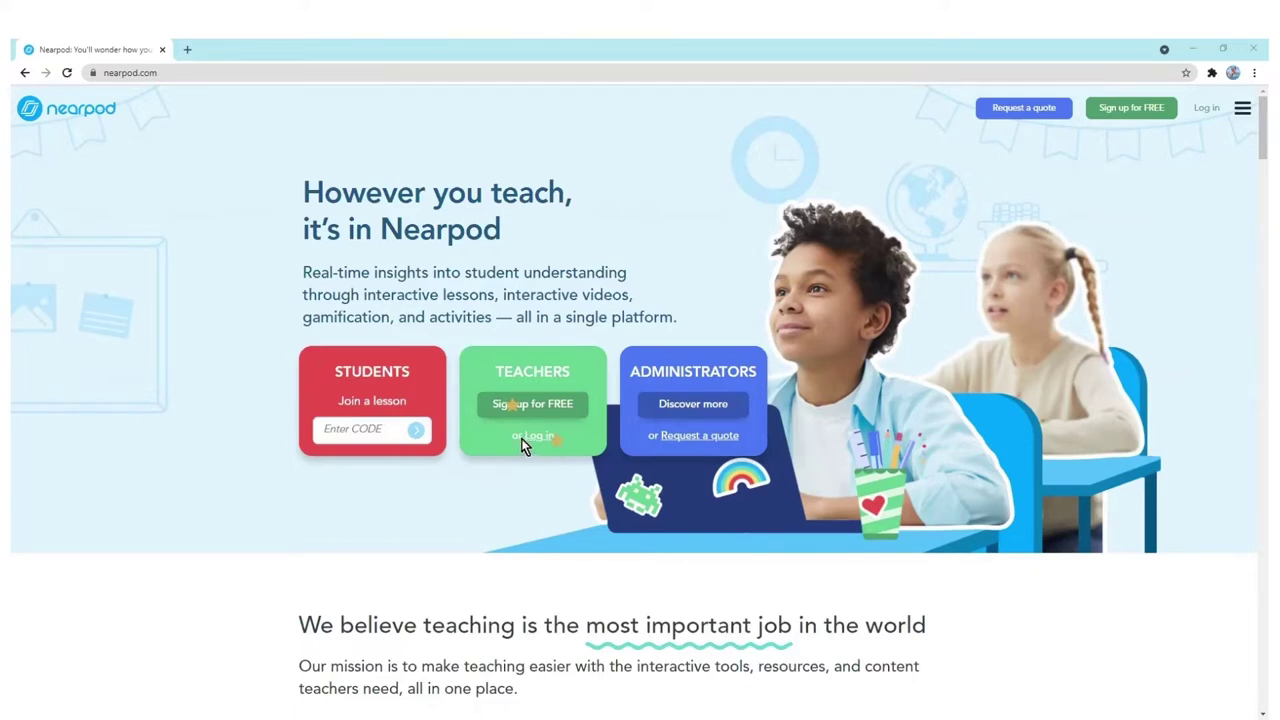
click(1207, 104)
click(1208, 113)
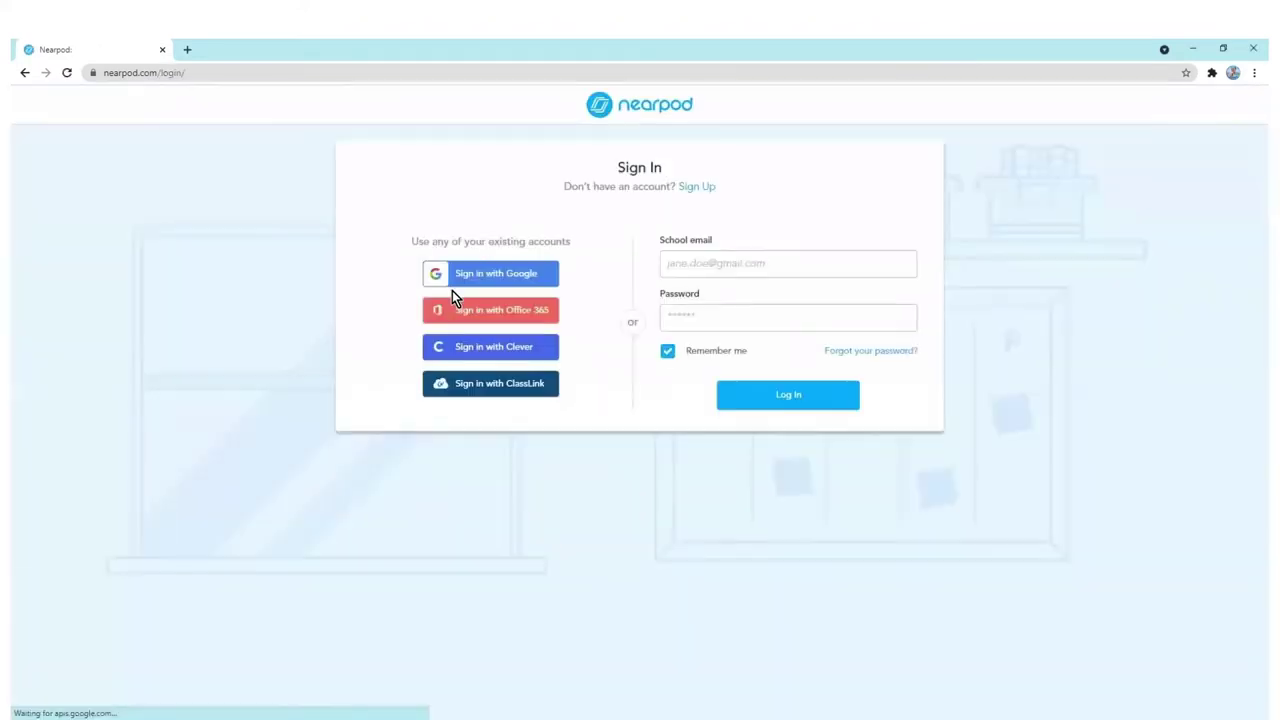
click(503, 280)
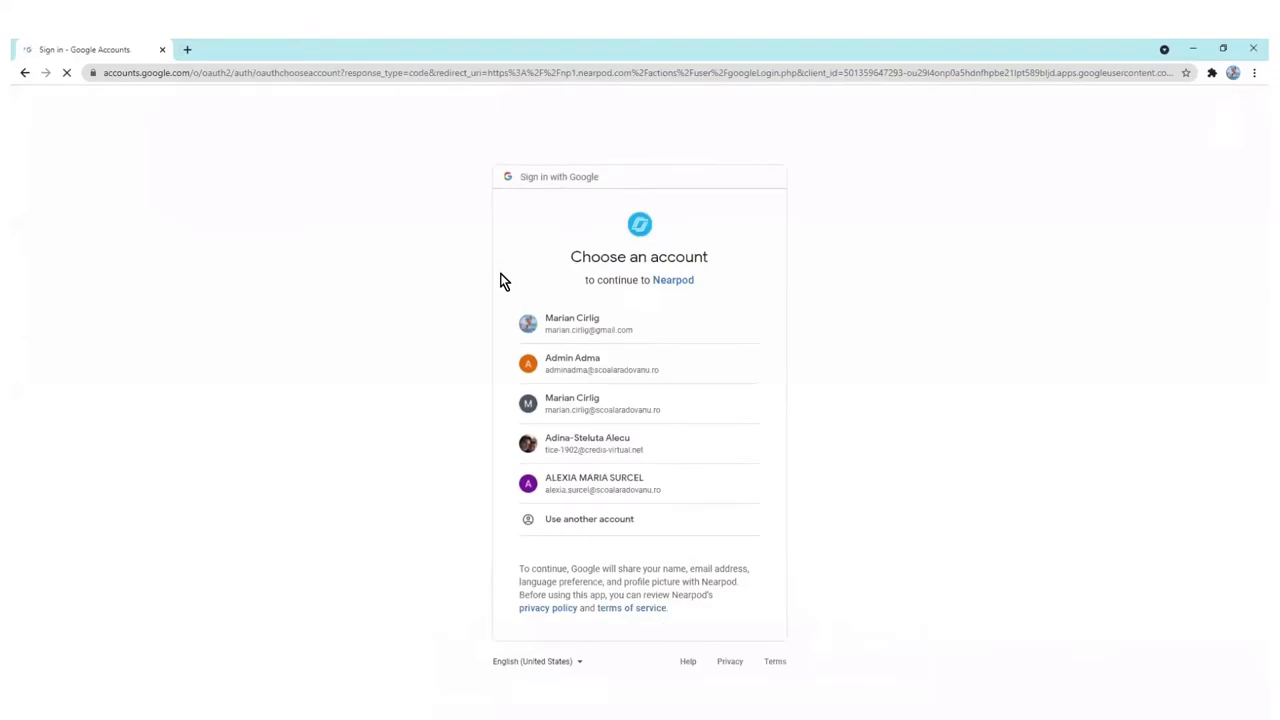
click(579, 328)
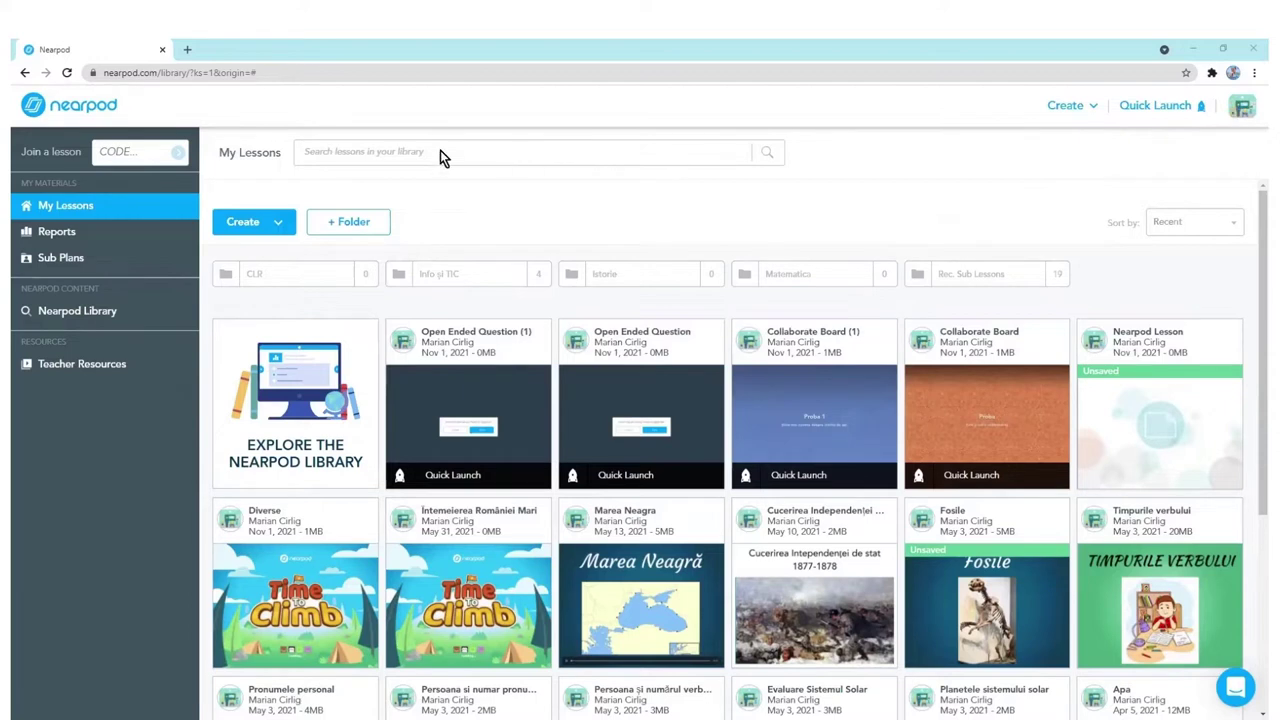
Check the account's plan, storage allowance and settings options in the profile details, and close them
click(1240, 108)
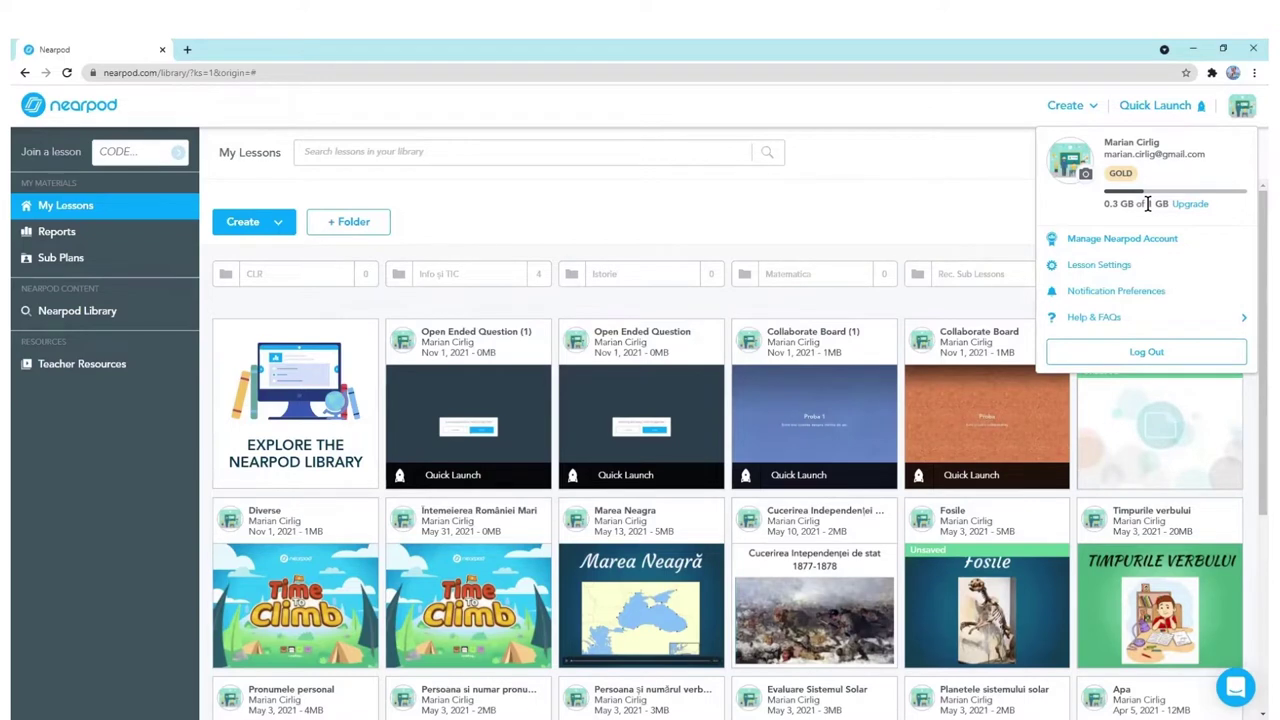
drag(1148, 203, 1168, 203)
click(1069, 198)
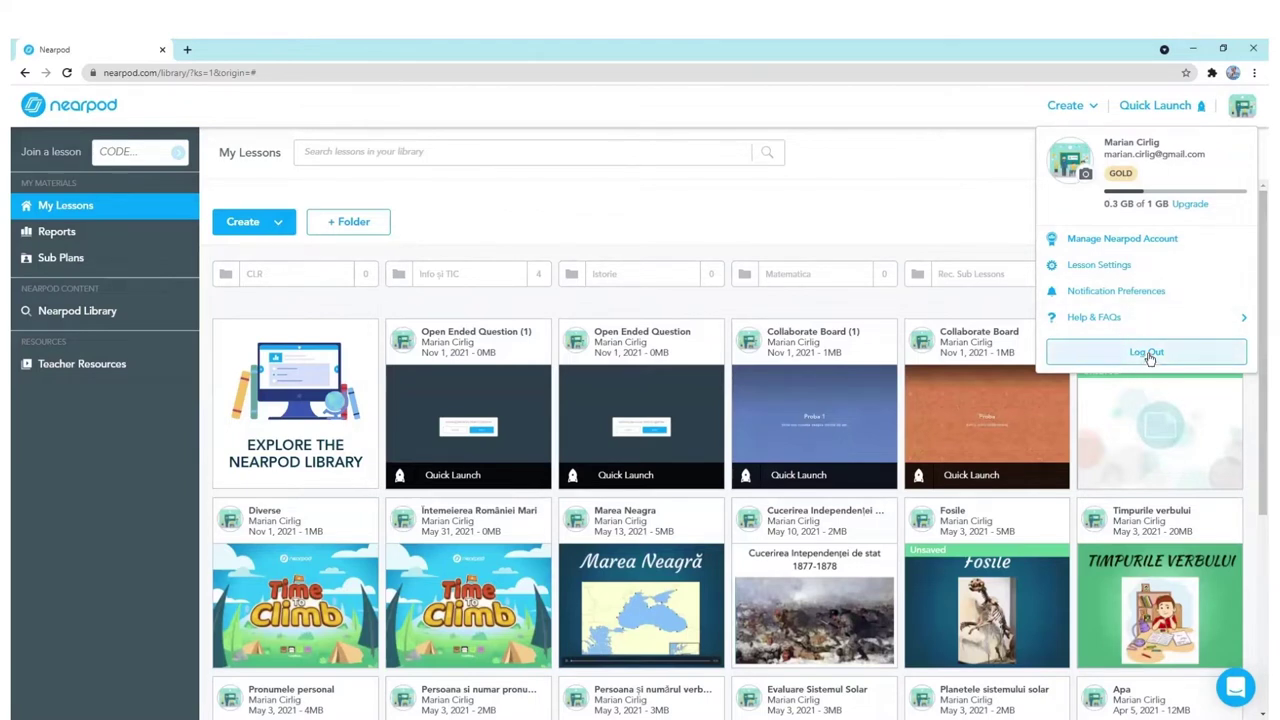
click(1000, 217)
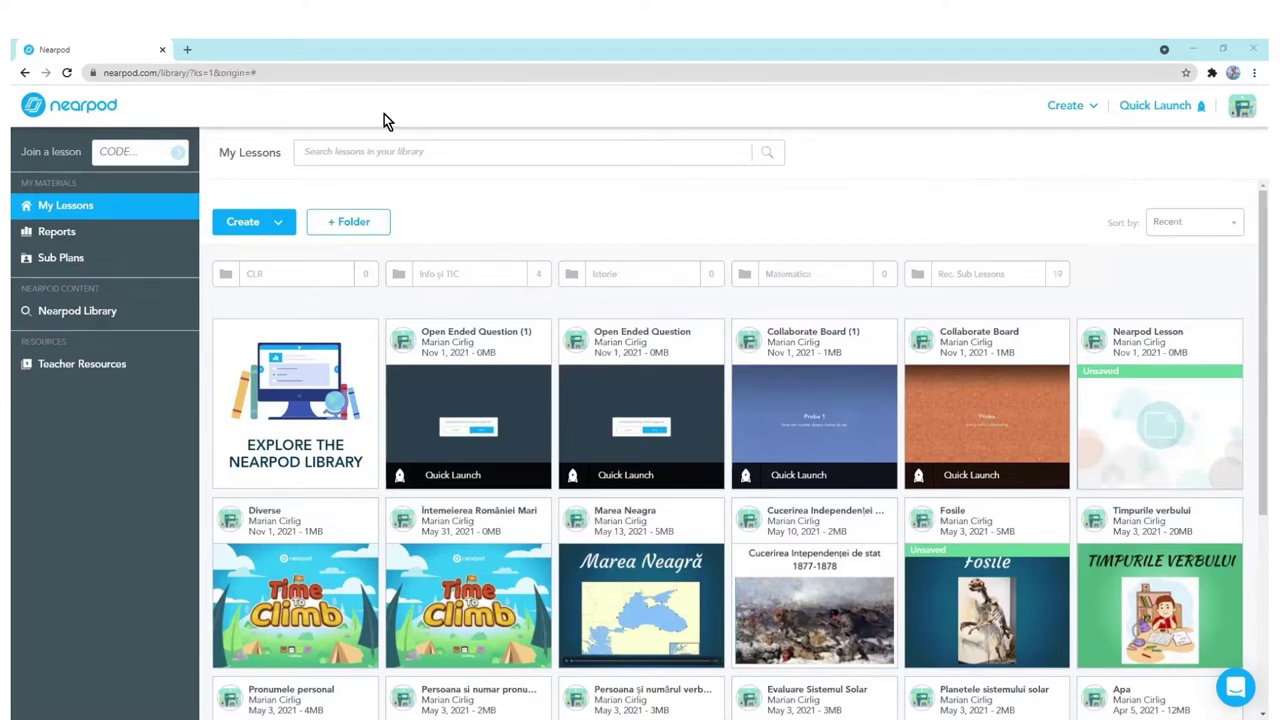
Look over the lesson code entry and browse the lessons saved in My Lessons
click(136, 152)
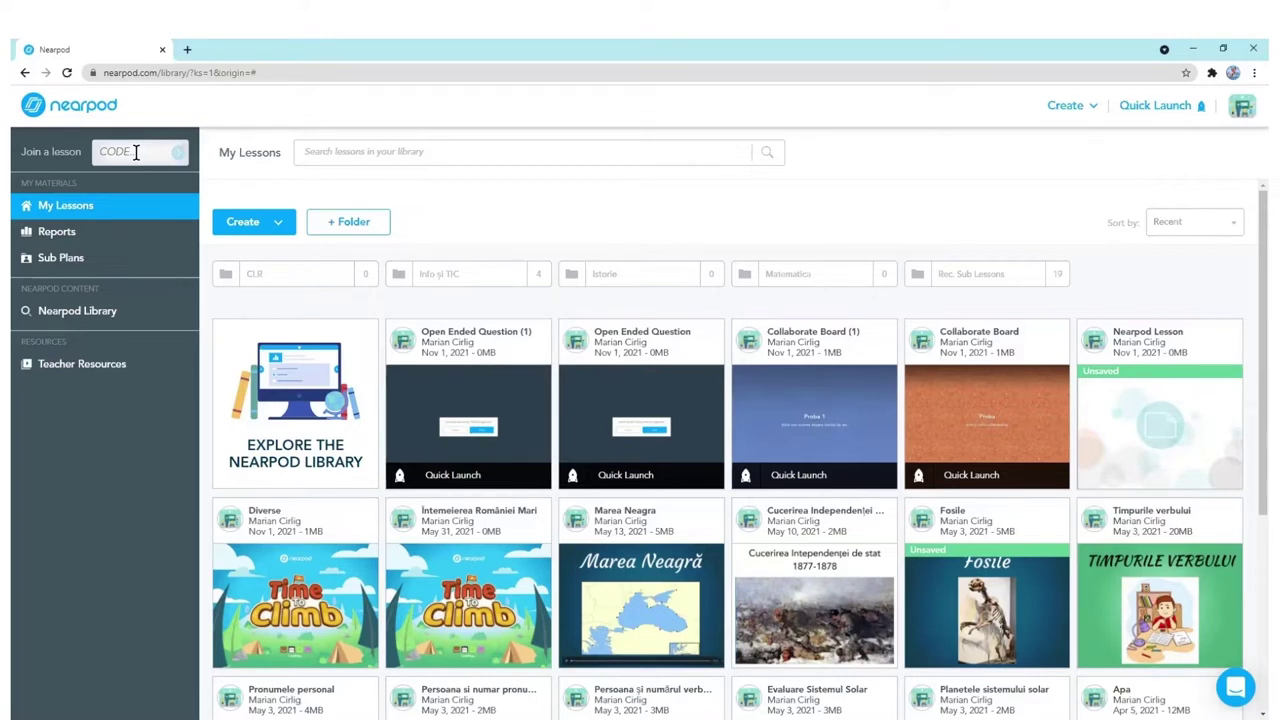
click(136, 152)
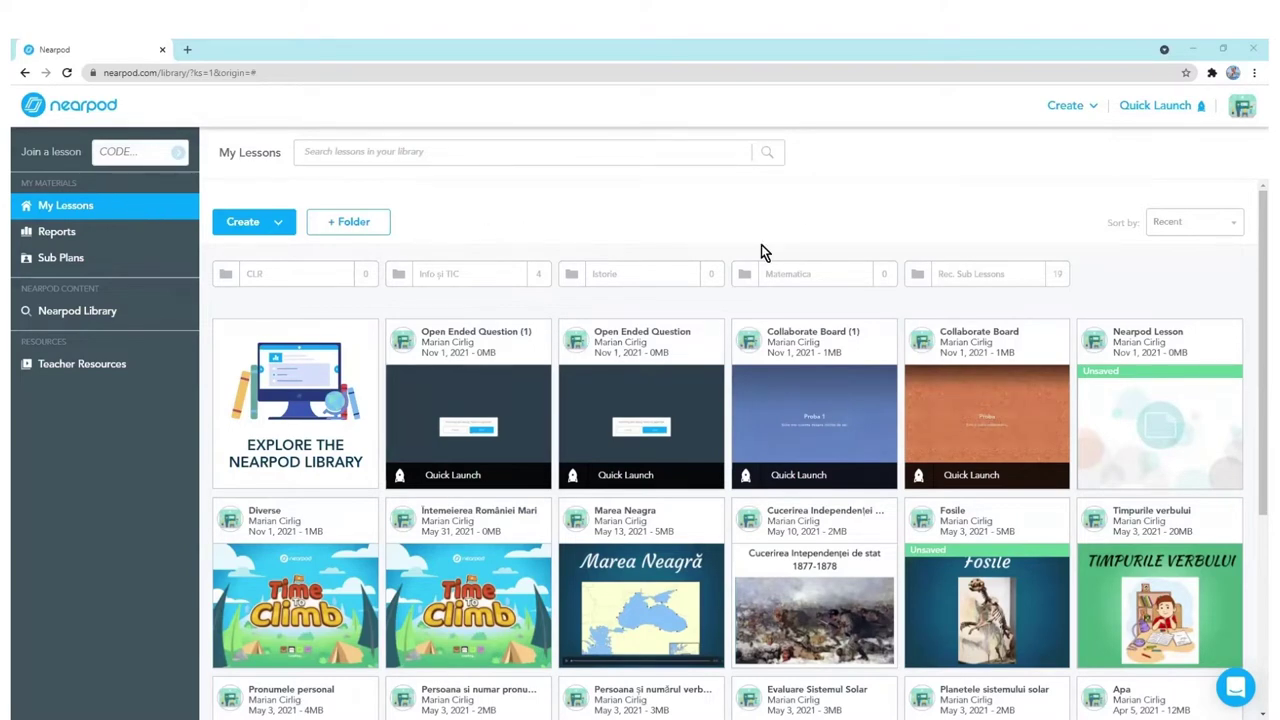
scroll(764, 245, down, 3)
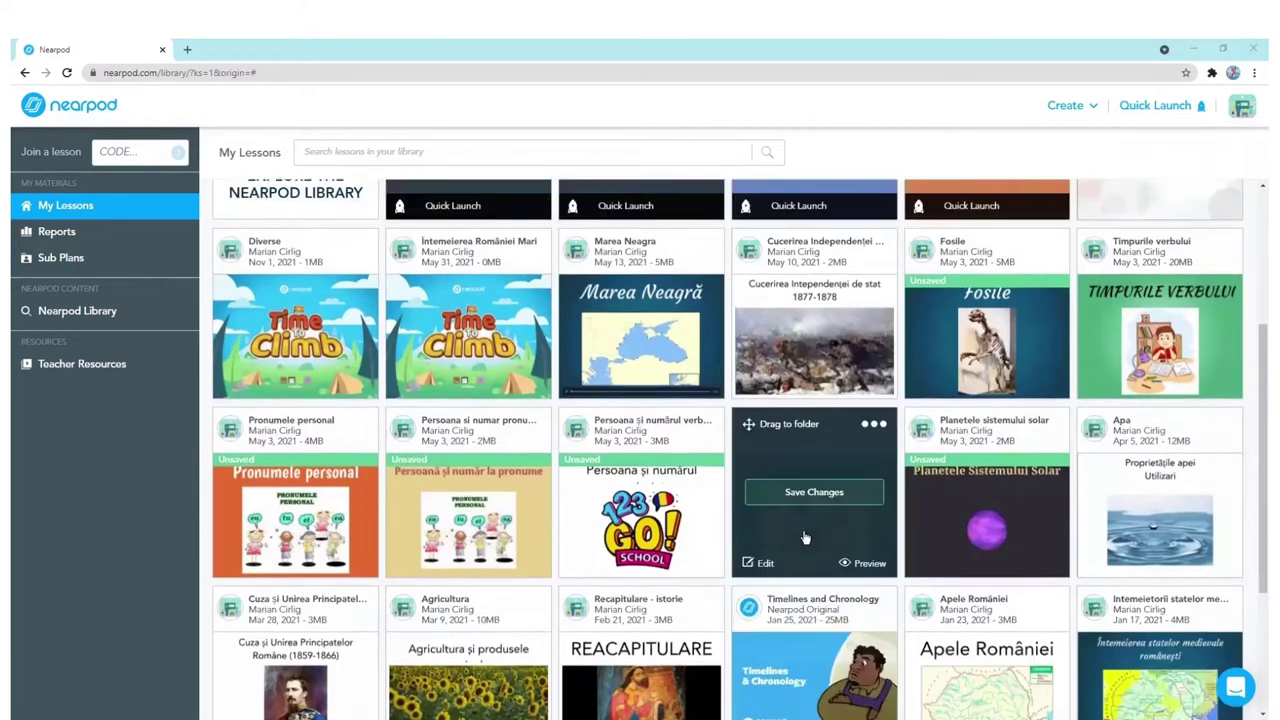
scroll(805, 538, up, 2)
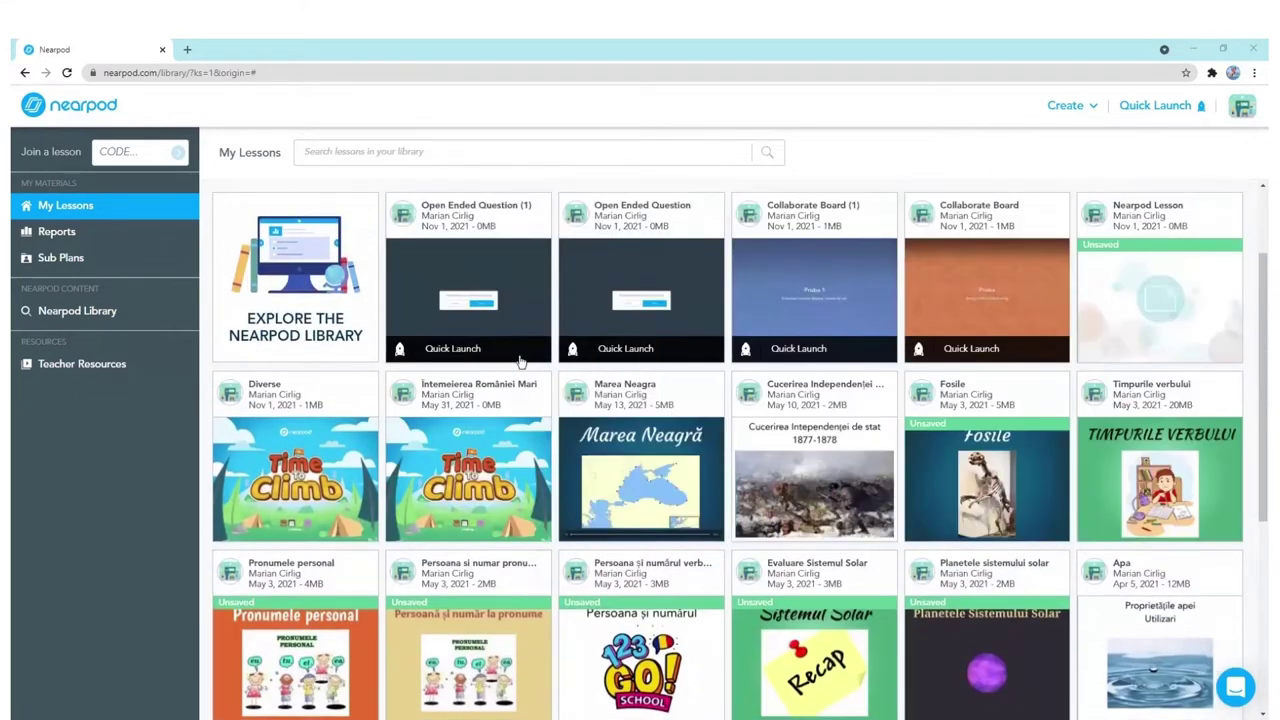
scroll(486, 340, up, 2)
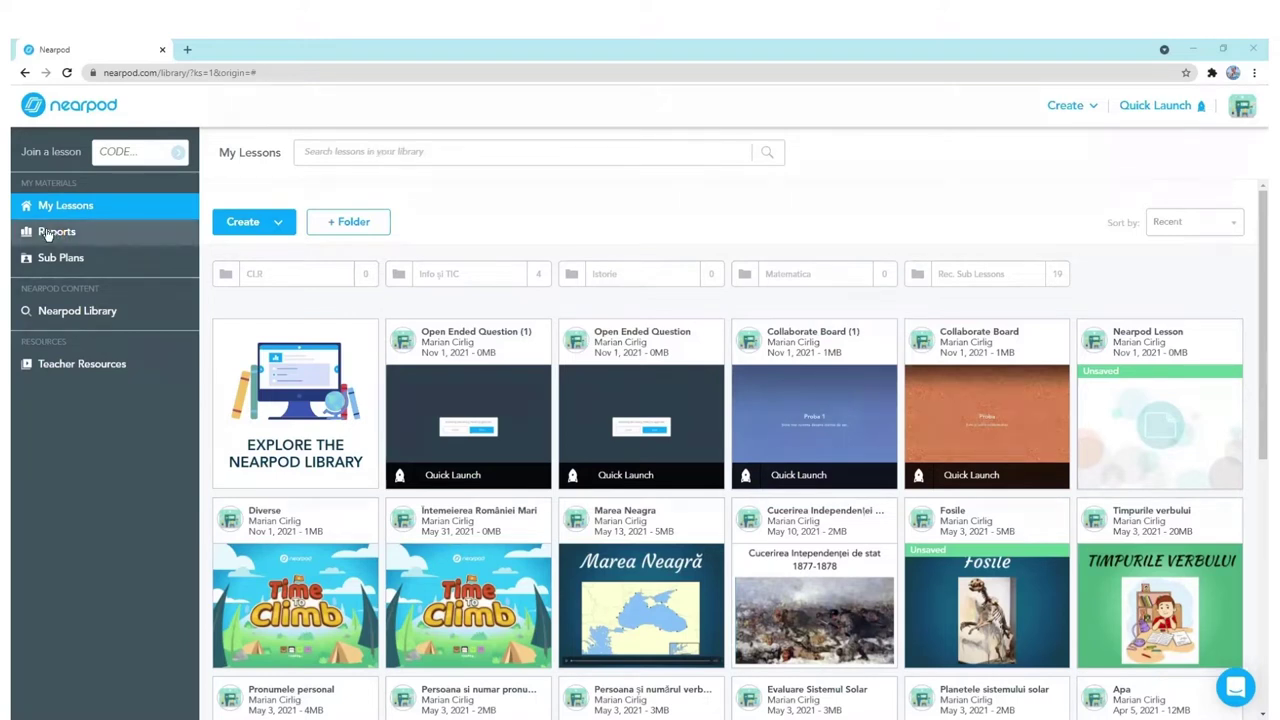
Open the post-session report of the Marea Neagra lesson for the session from 2021-2-10 10:23 am
click(47, 234)
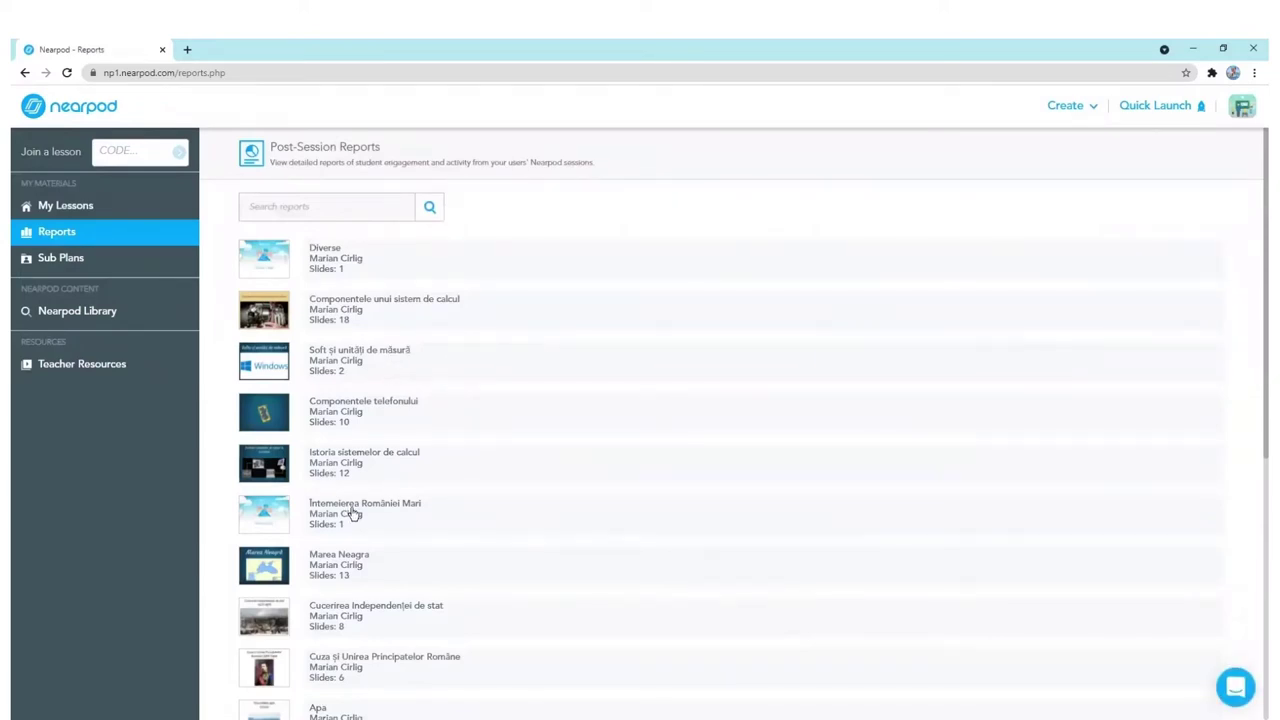
scroll(354, 514, down, 1)
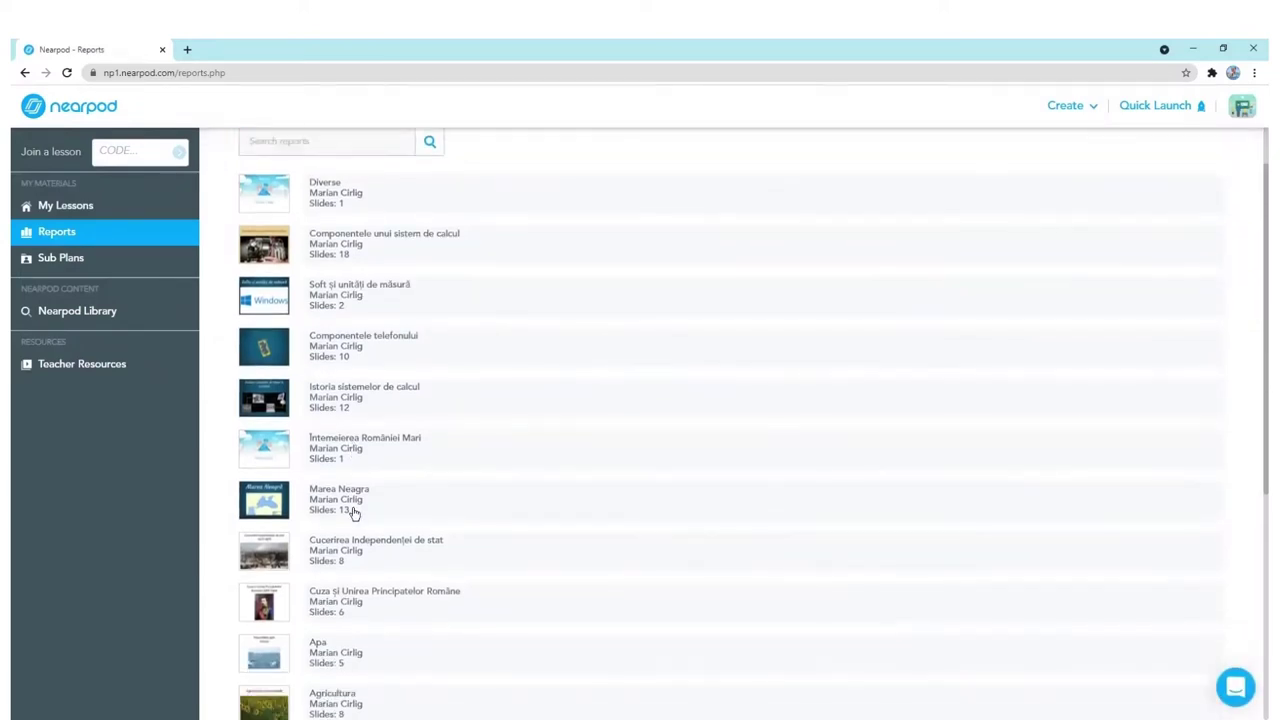
click(358, 498)
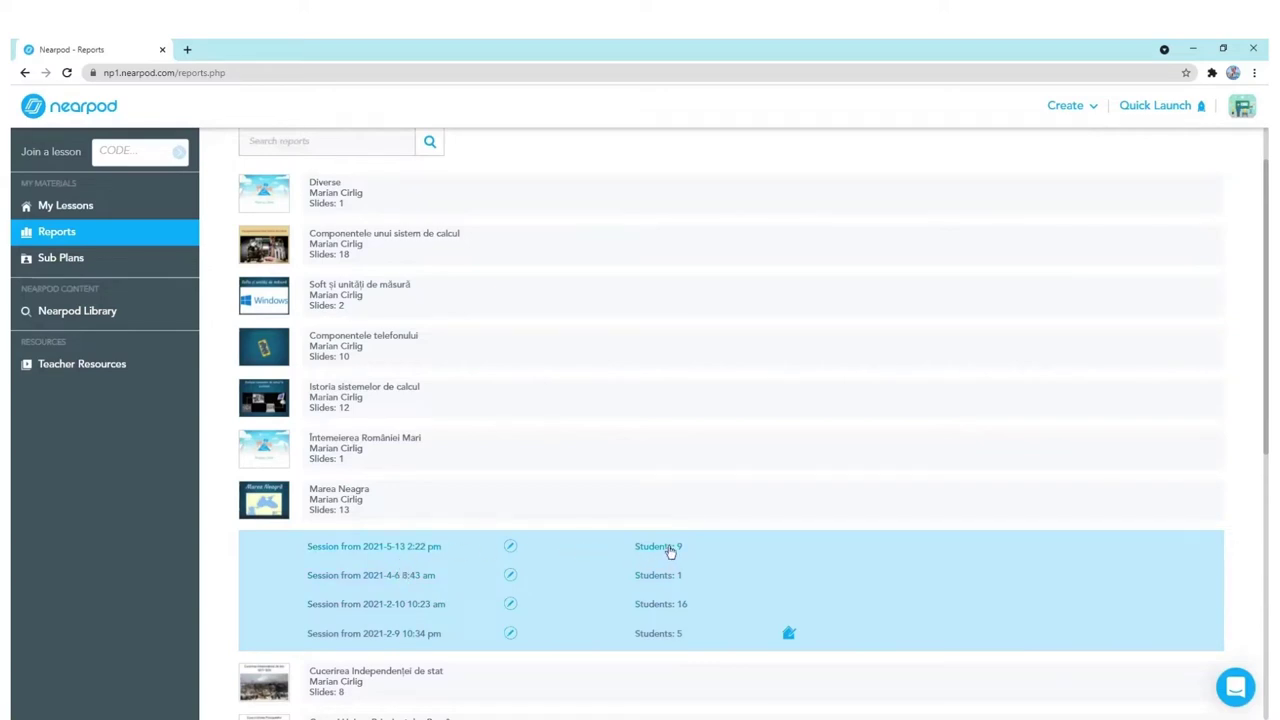
click(672, 606)
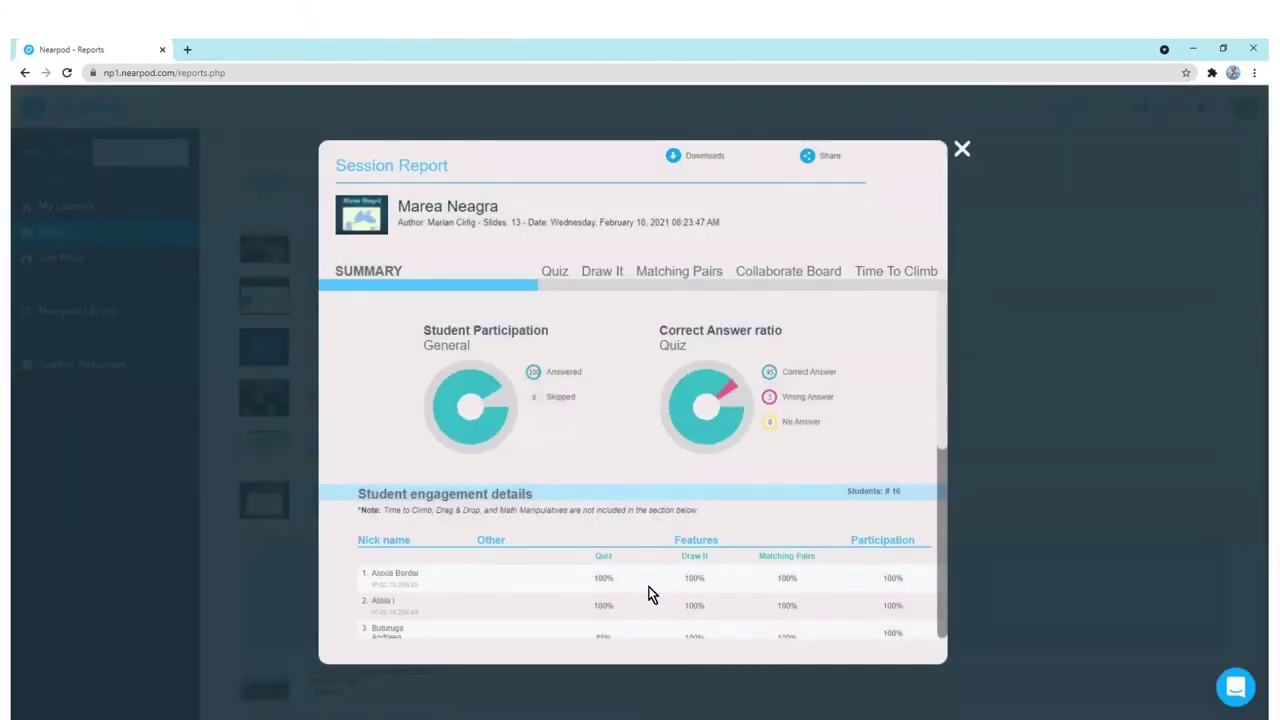
Examine the session report's summary, covering student participation, correct answer ratio and each student's engagement details
scroll(595, 378, down, 3)
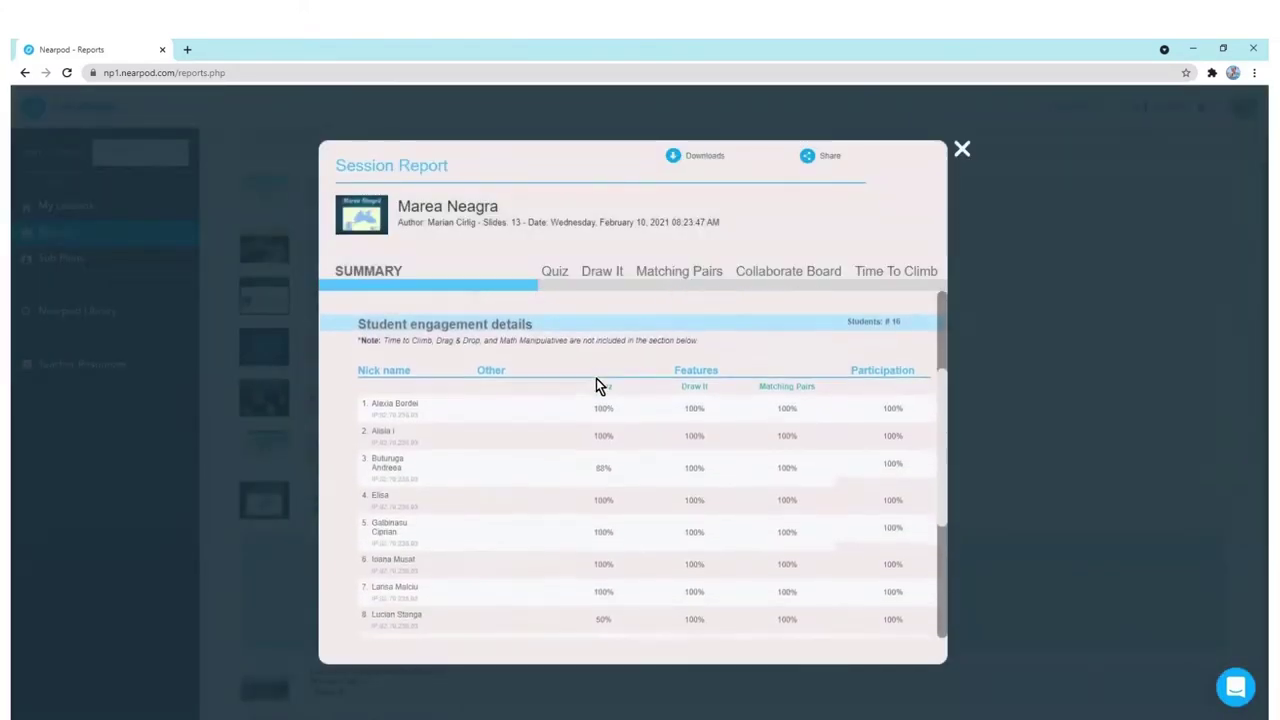
scroll(596, 388, up, 3)
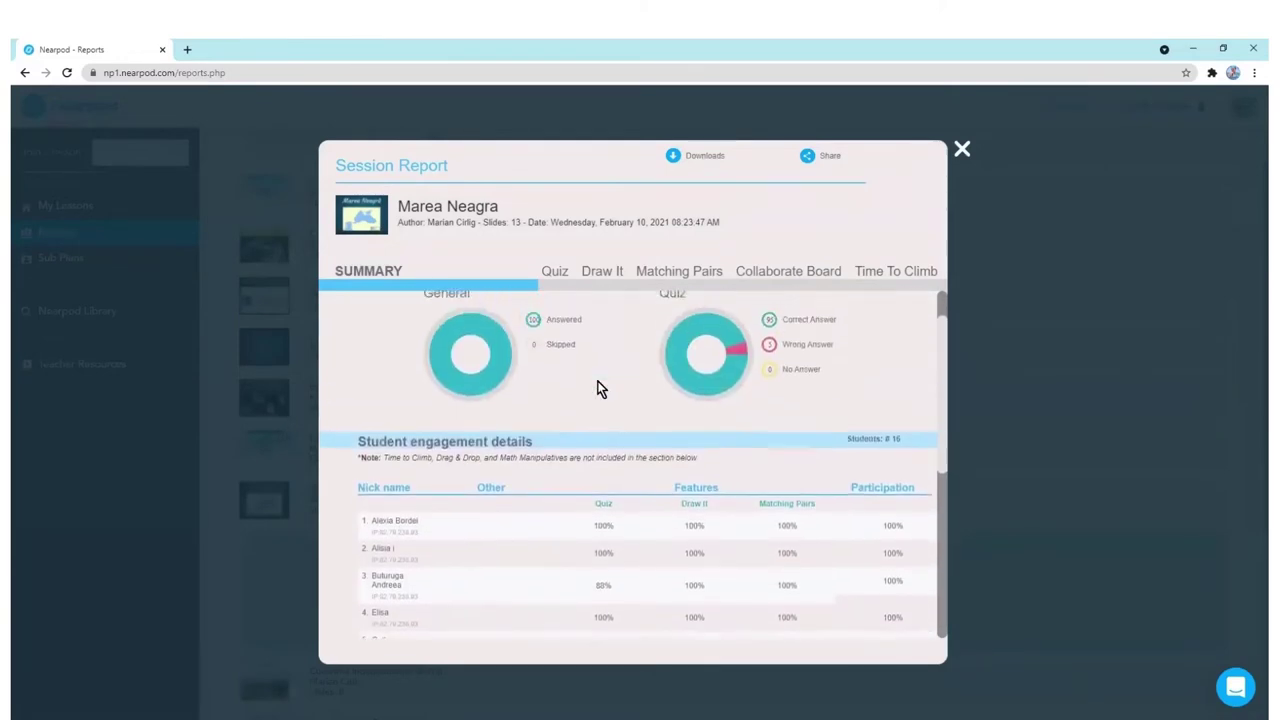
scroll(597, 388, up, 1)
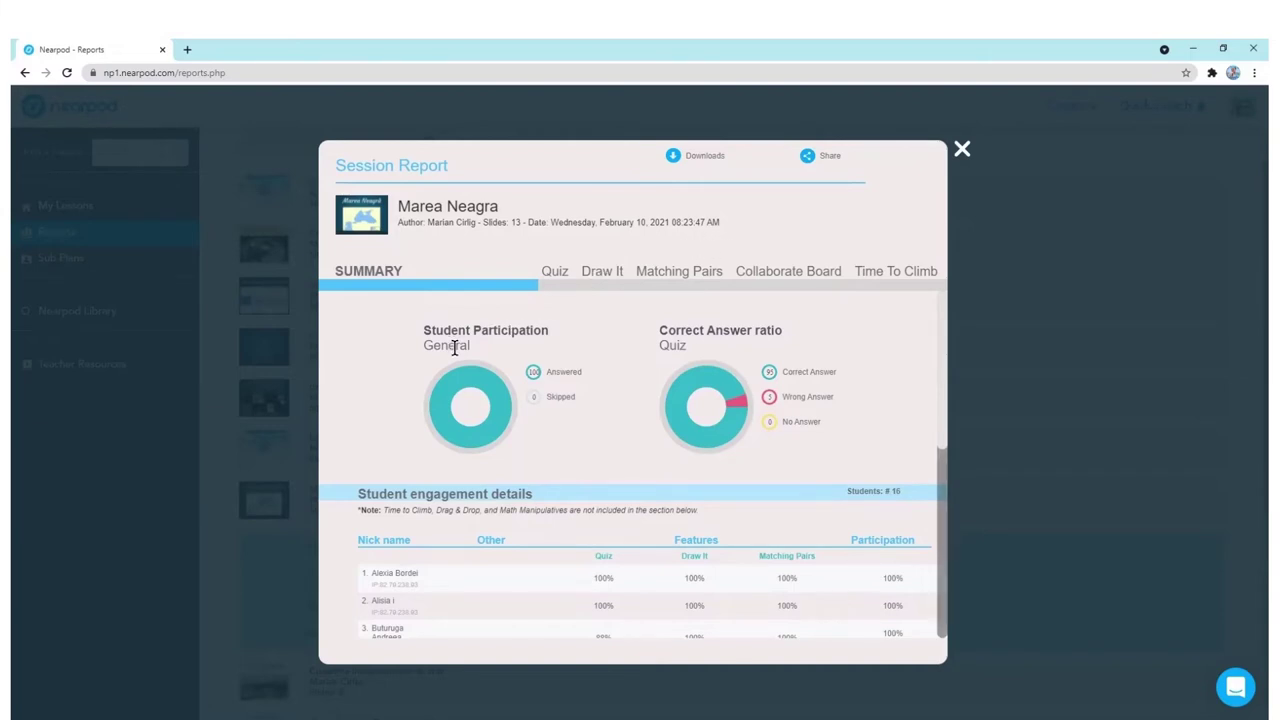
scroll(456, 348, down, 3)
scroll(470, 360, up, 3)
scroll(740, 381, down, 1)
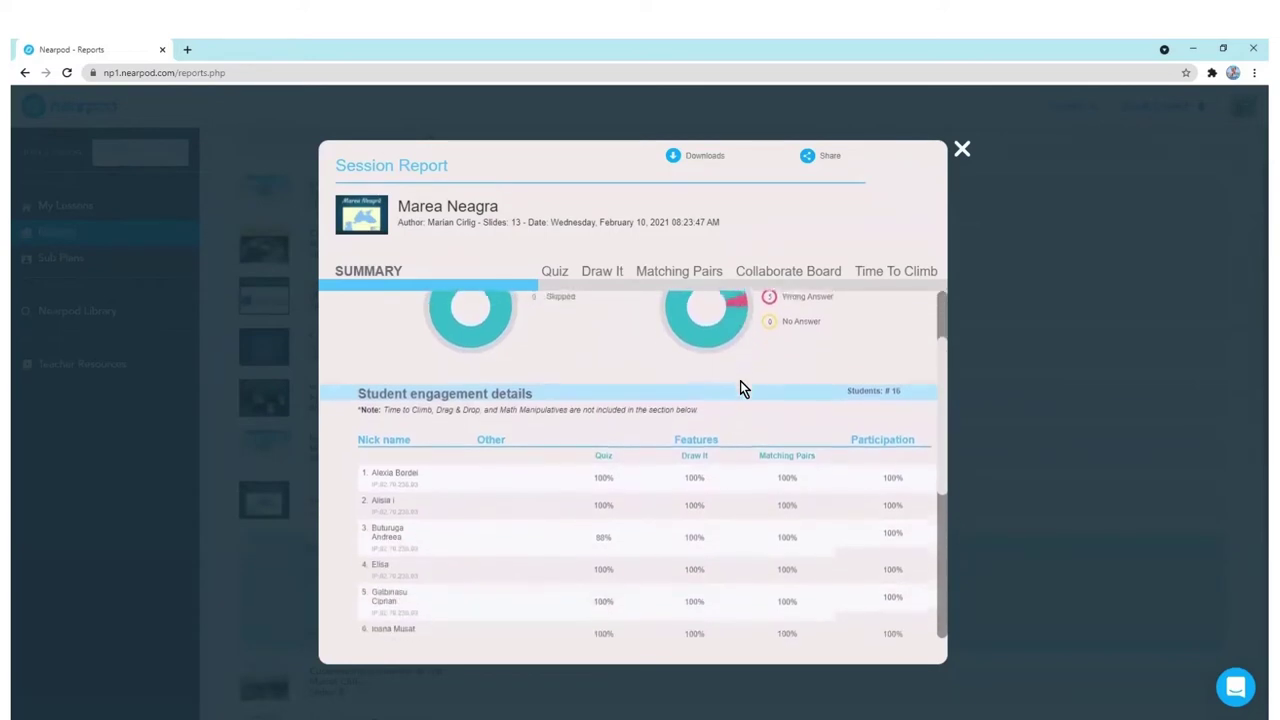
scroll(740, 381, down, 3)
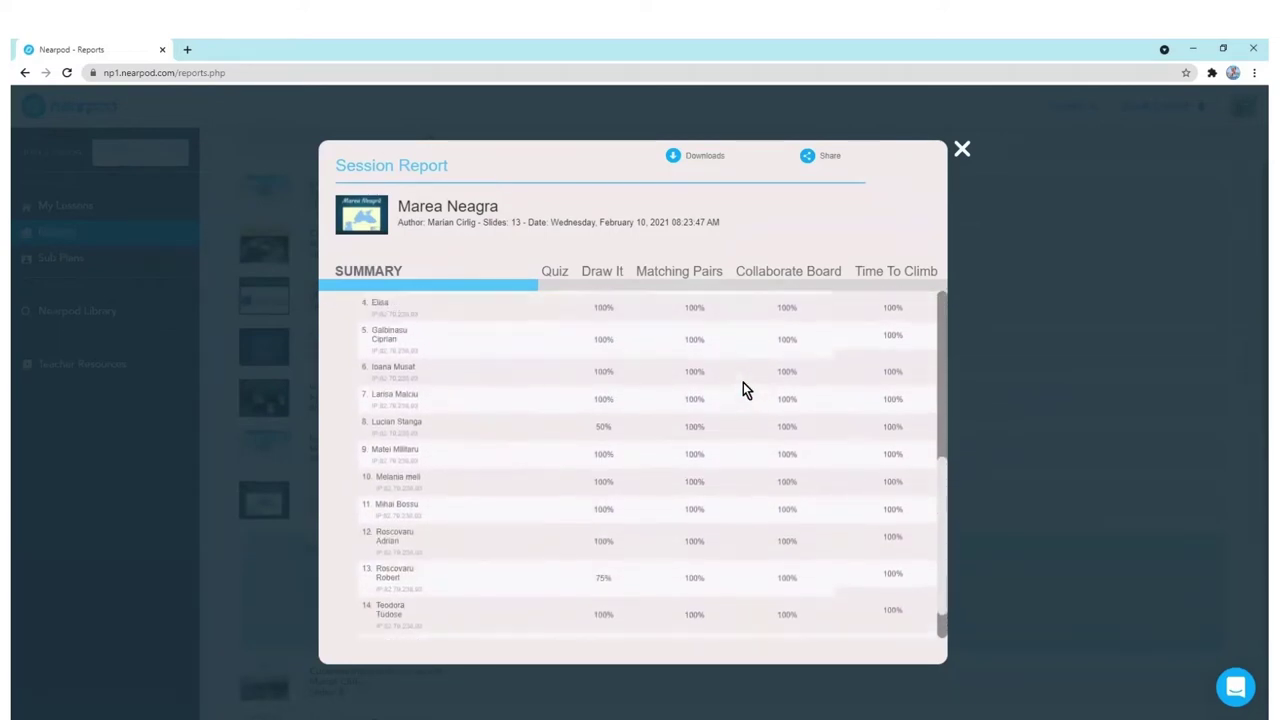
scroll(743, 382, up, 2)
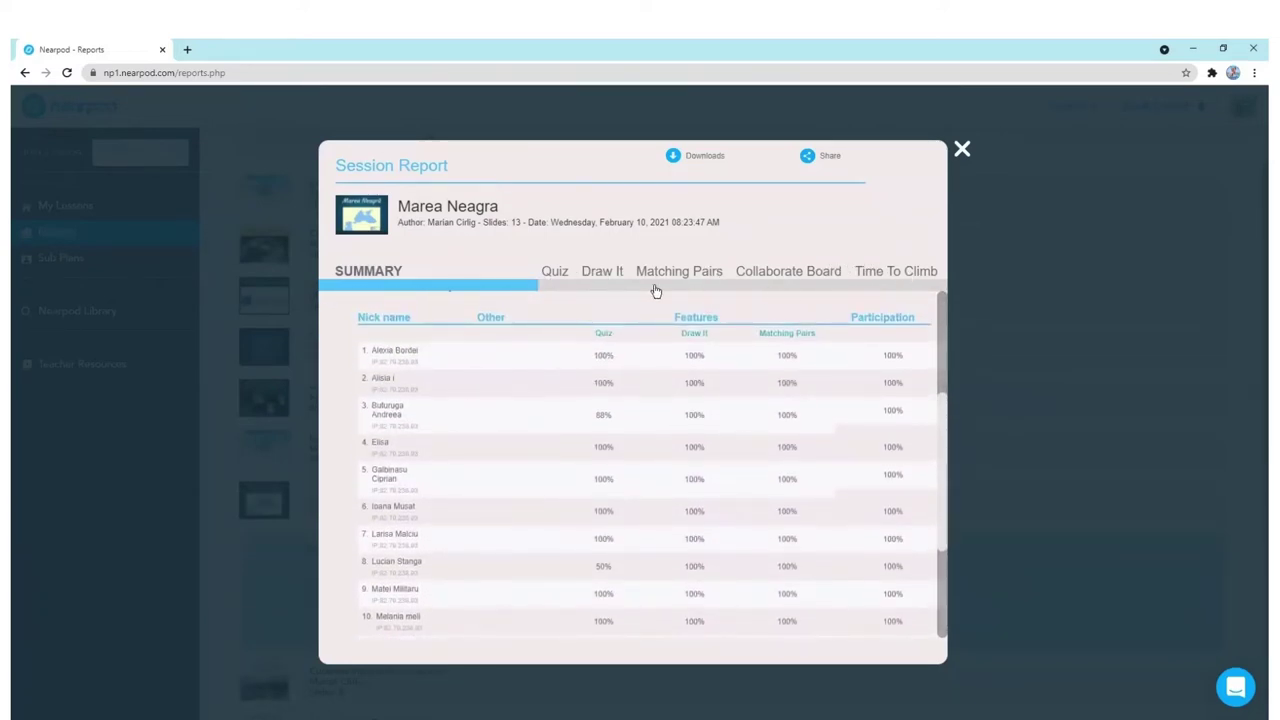
scroll(836, 395, down, 3)
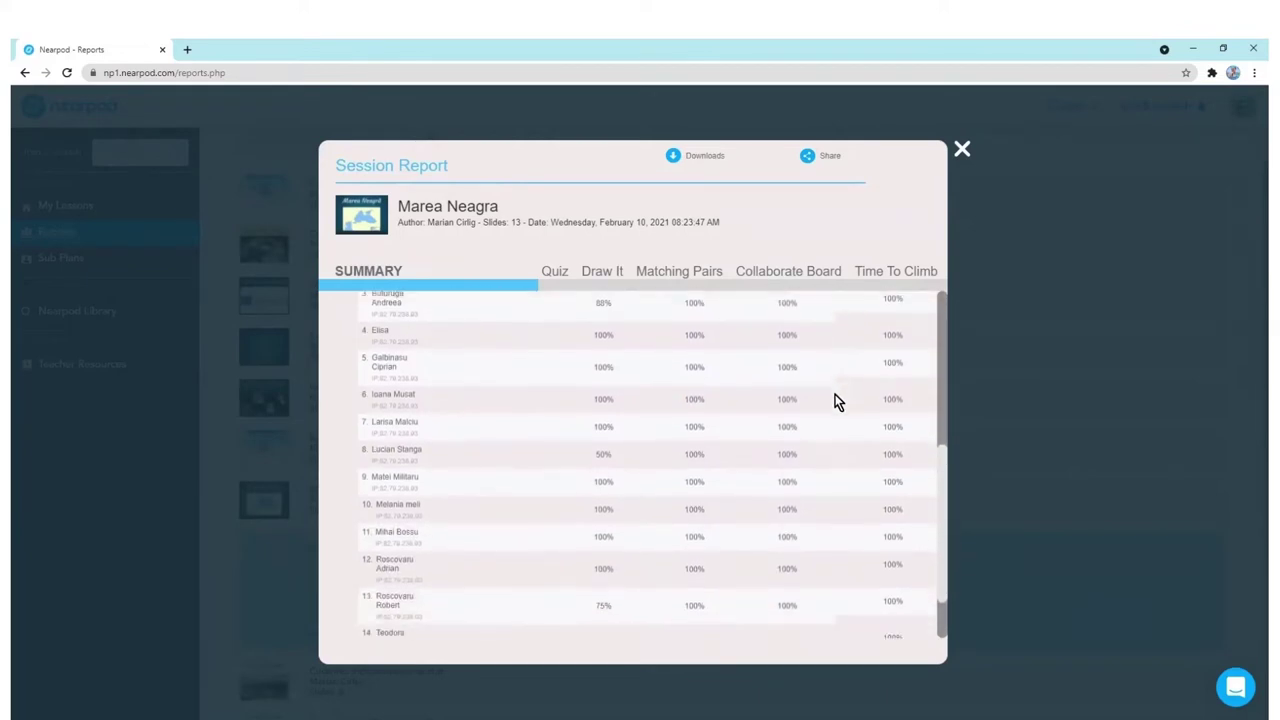
scroll(835, 394, up, 4)
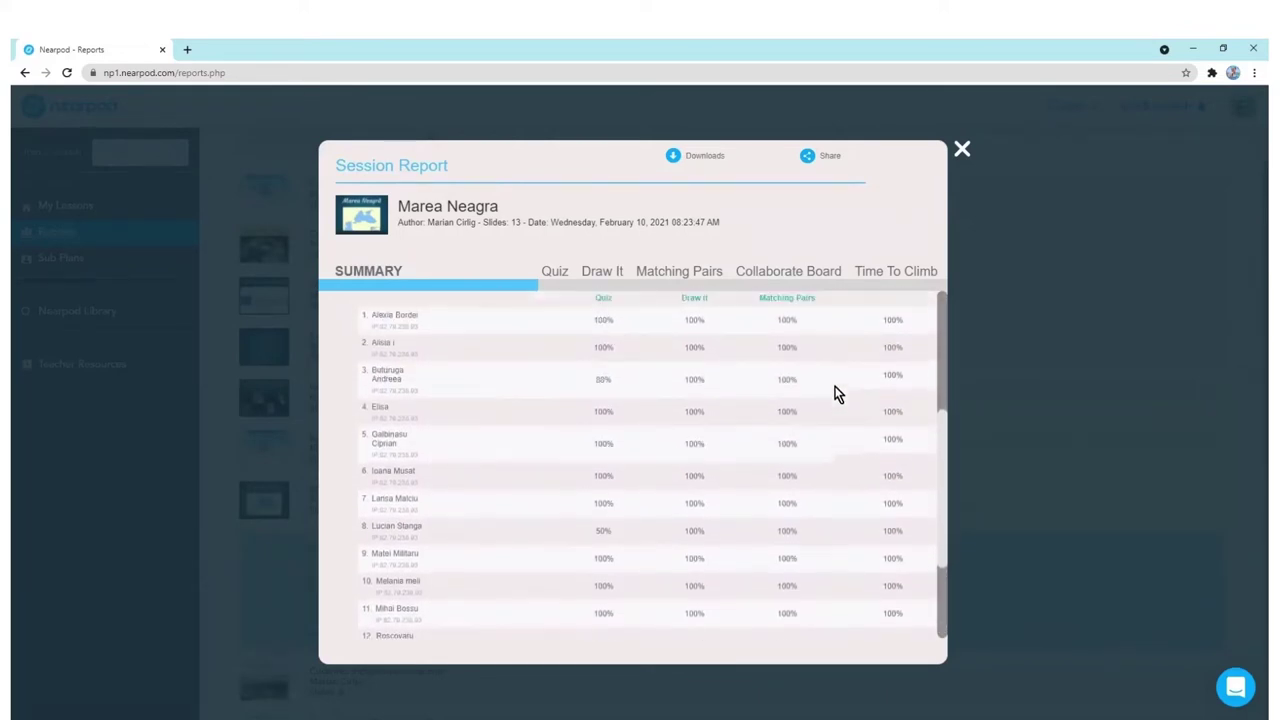
Download the Marea Neagra session report as a session-view PDF to the local drive and open it
click(697, 158)
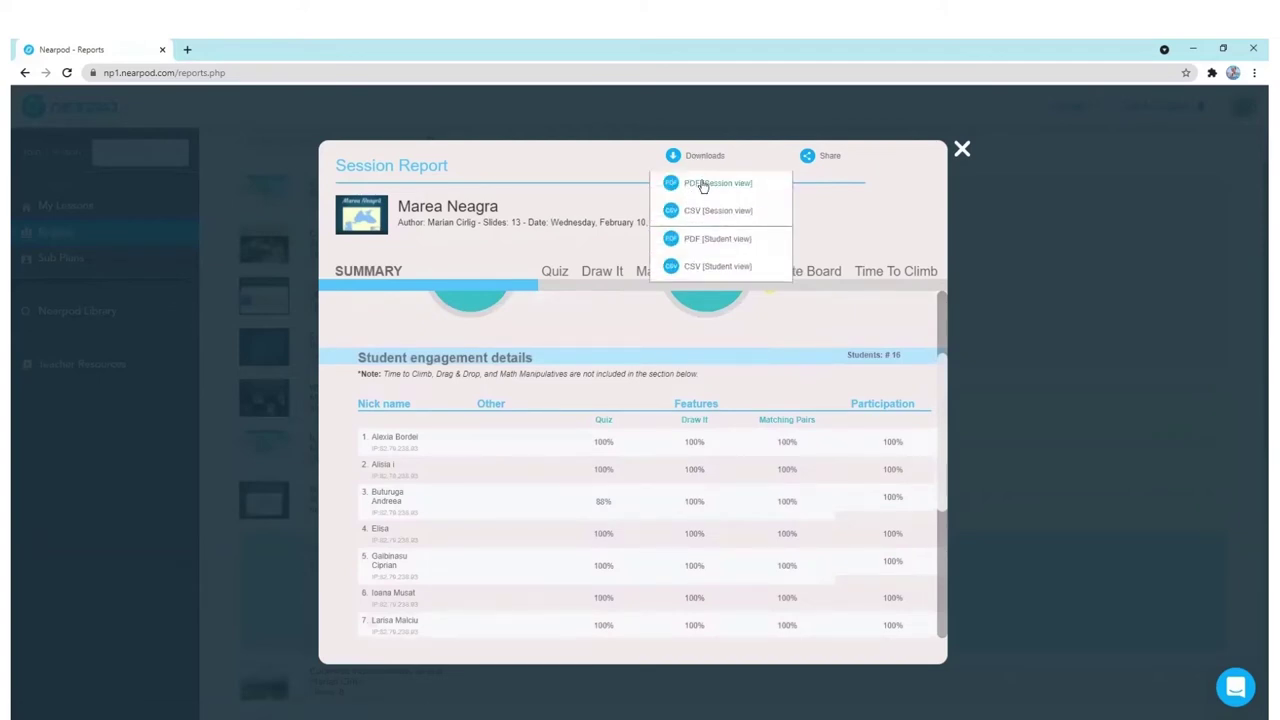
click(701, 182)
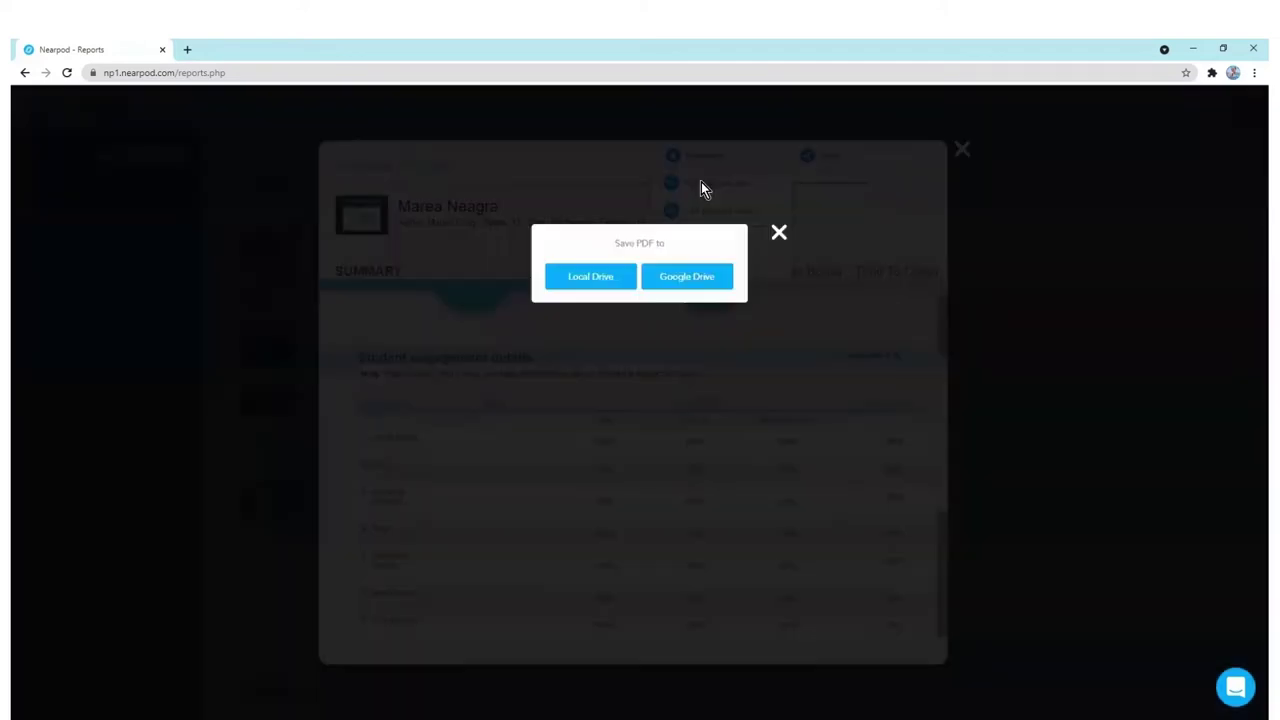
click(584, 280)
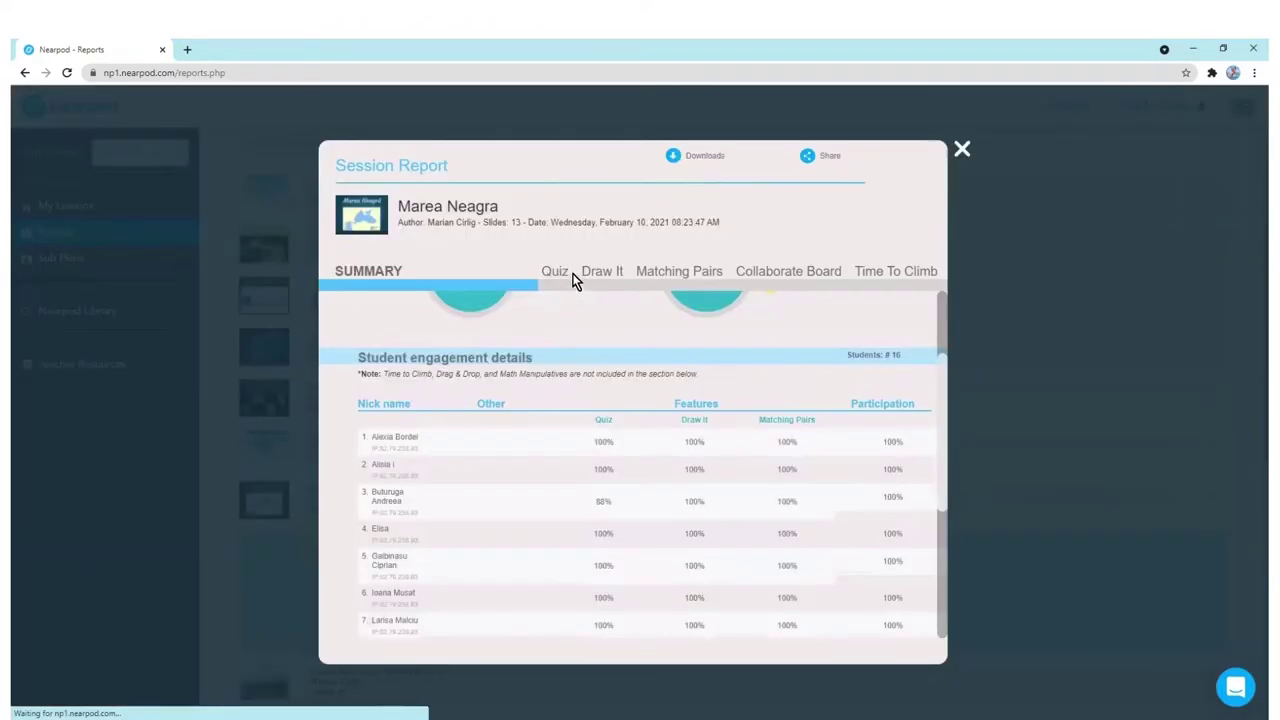
click(530, 379)
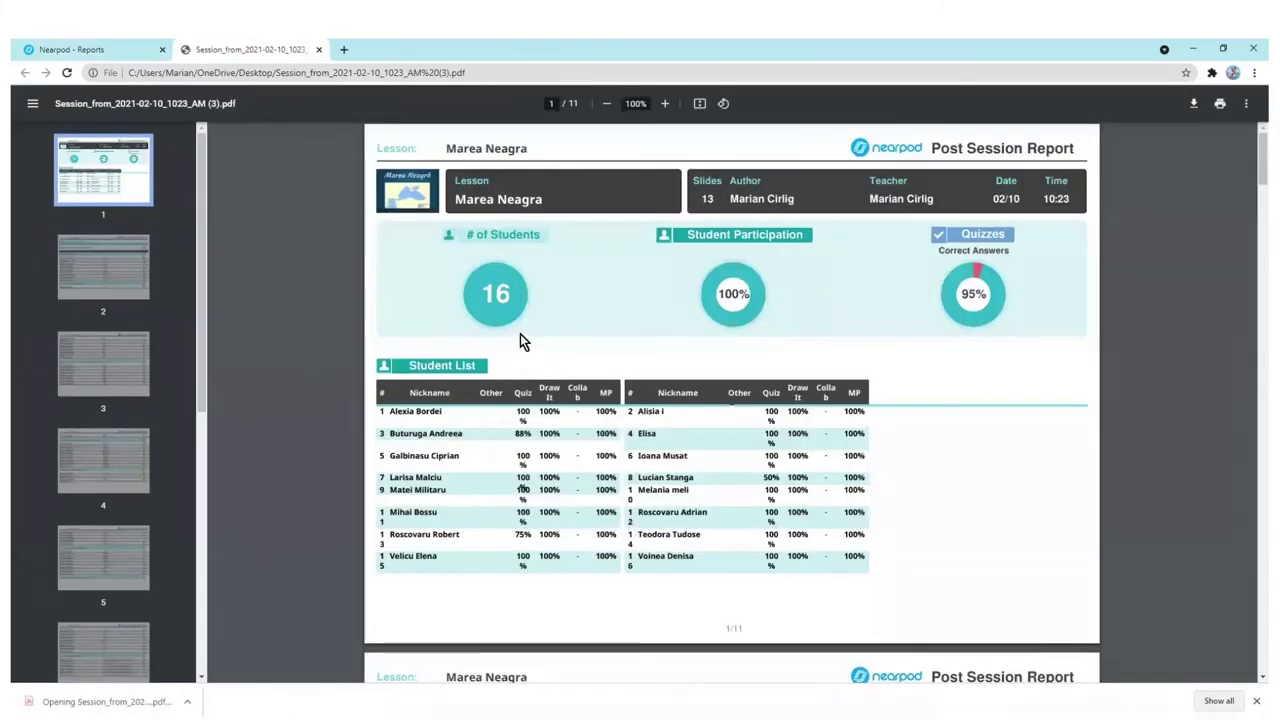
Examine the downloaded PDF report's student list and the individual student responses to each quiz question
scroll(579, 333, down, 1)
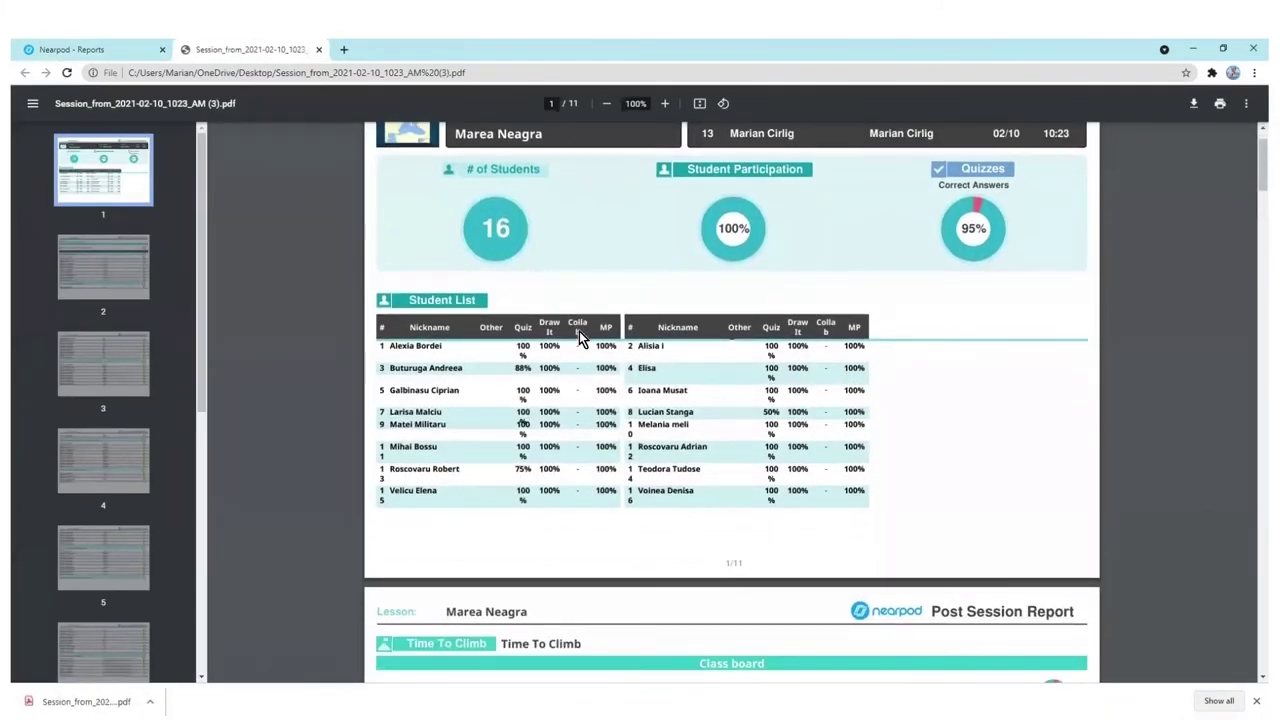
scroll(579, 336, down, 4)
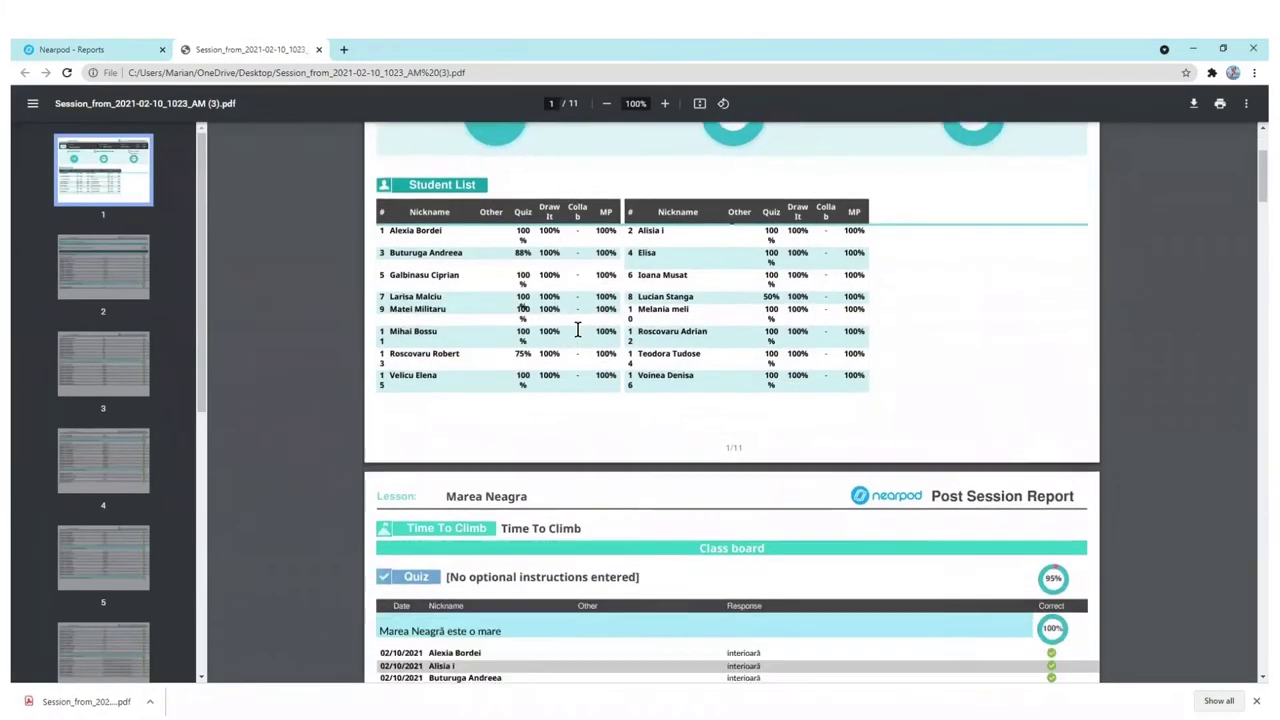
scroll(577, 330, down, 2)
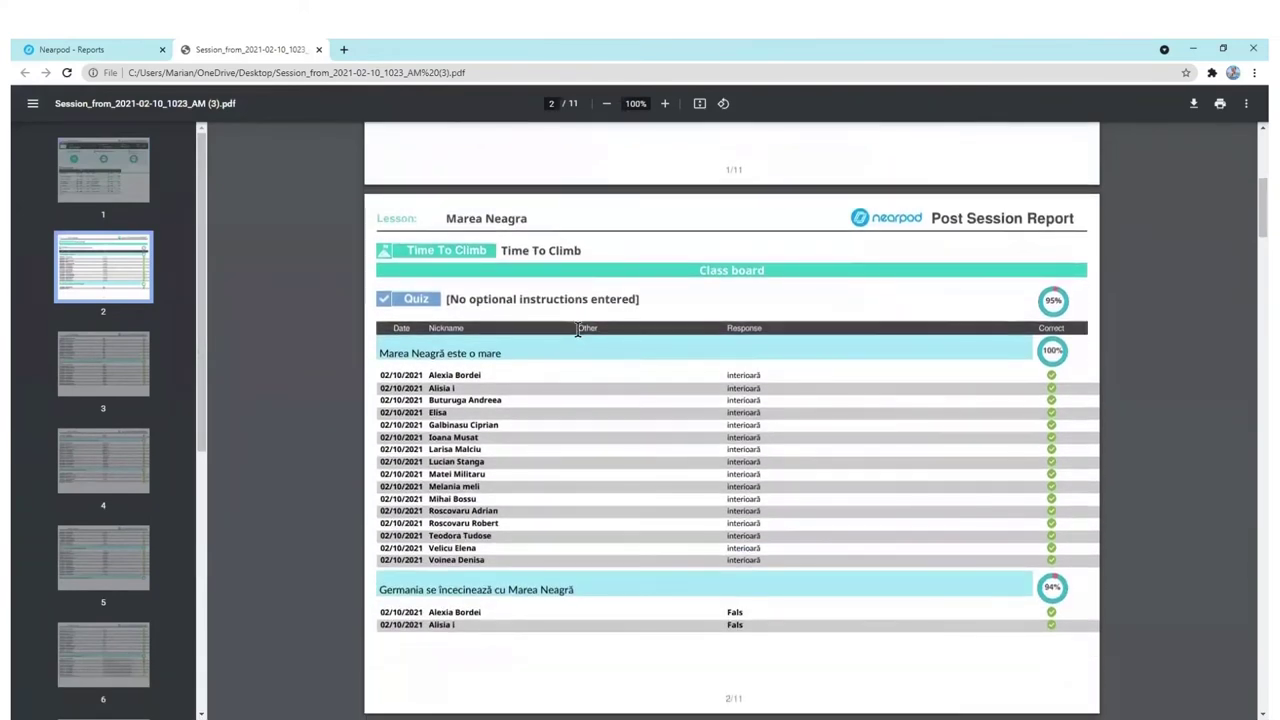
scroll(579, 391, down, 1)
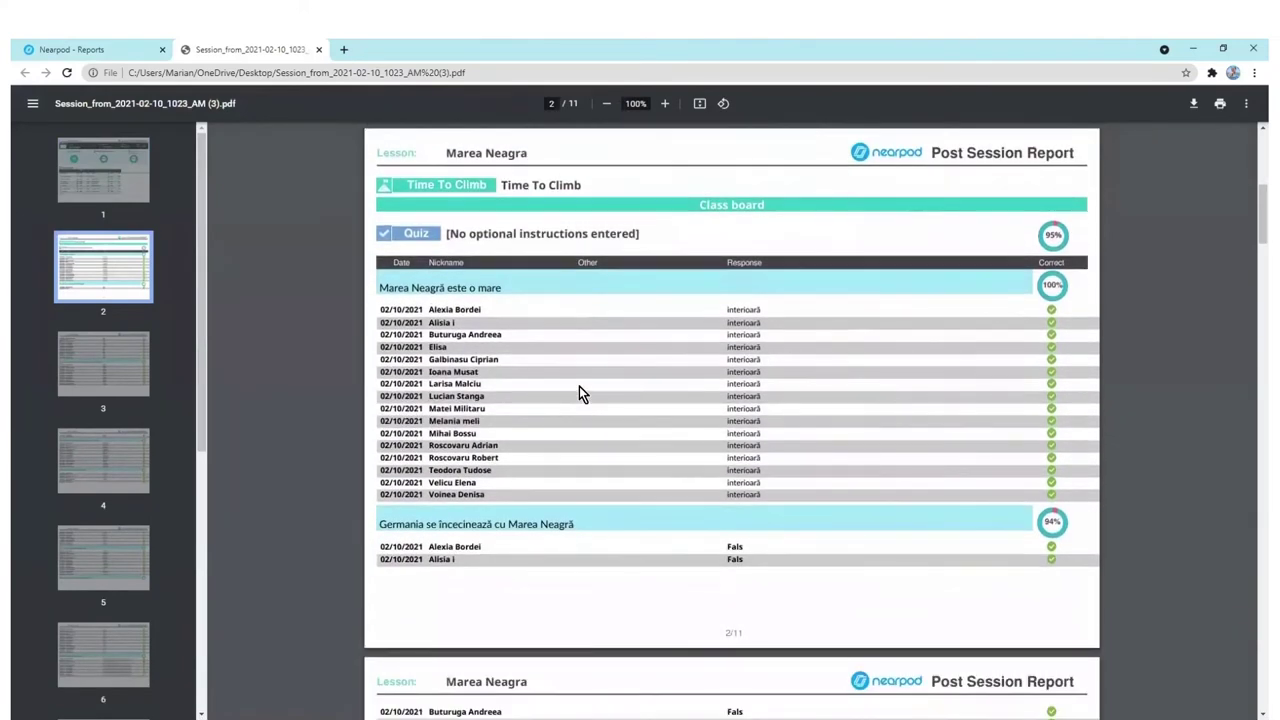
scroll(579, 393, down, 2)
scroll(579, 393, down, 3)
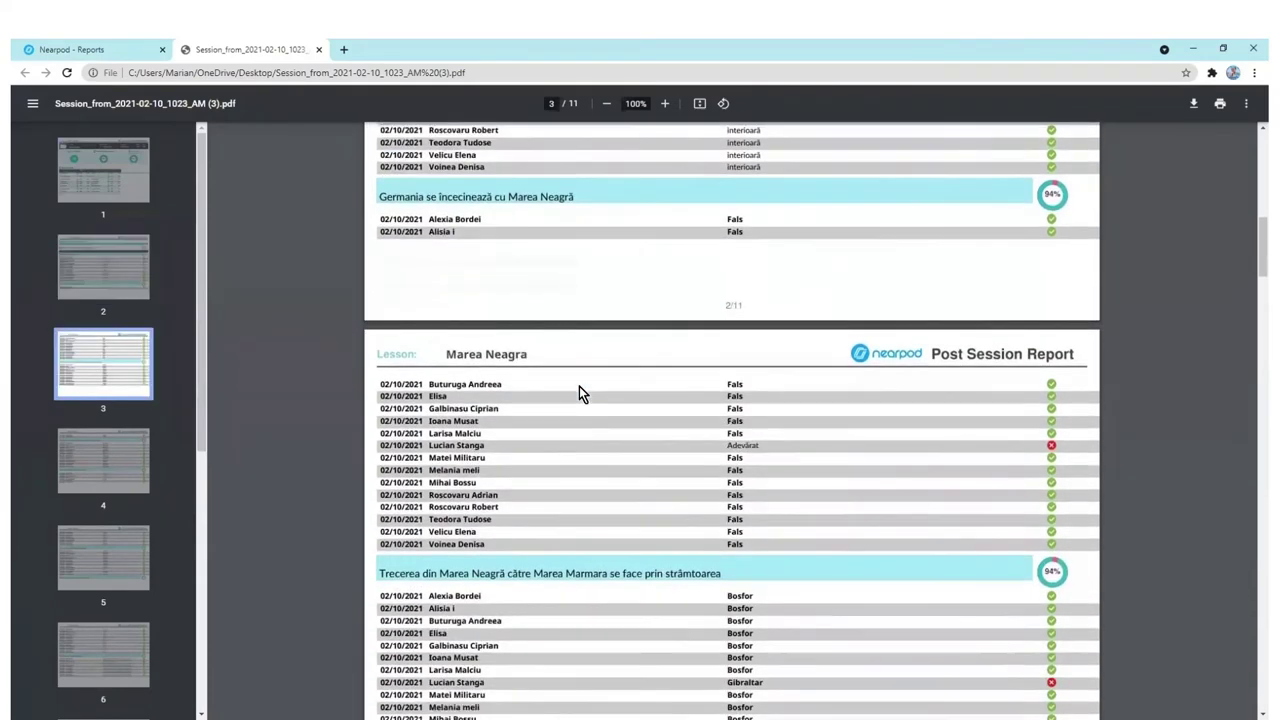
scroll(579, 393, down, 3)
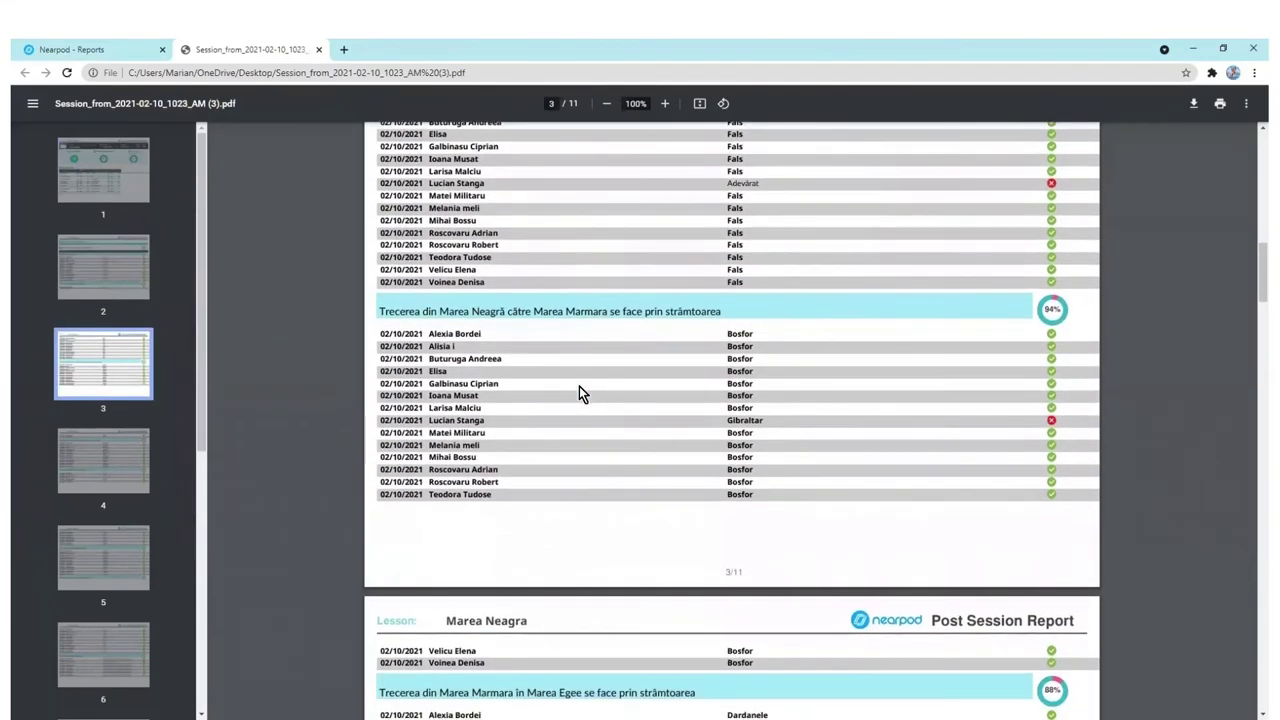
scroll(579, 386, down, 3)
scroll(579, 386, up, 5)
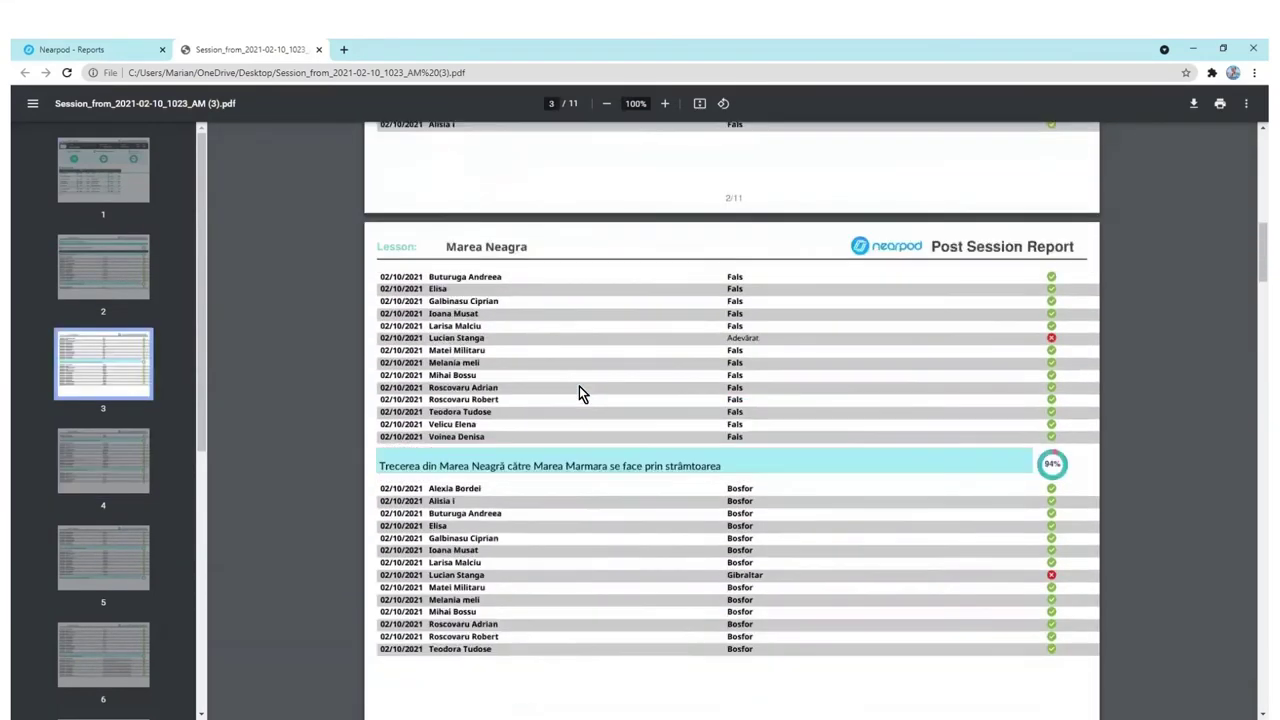
Close the session-view PDF and save the first listed student's report as a student-view PDF to the local drive, opening the saved file
scroll(579, 386, up, 8)
click(319, 48)
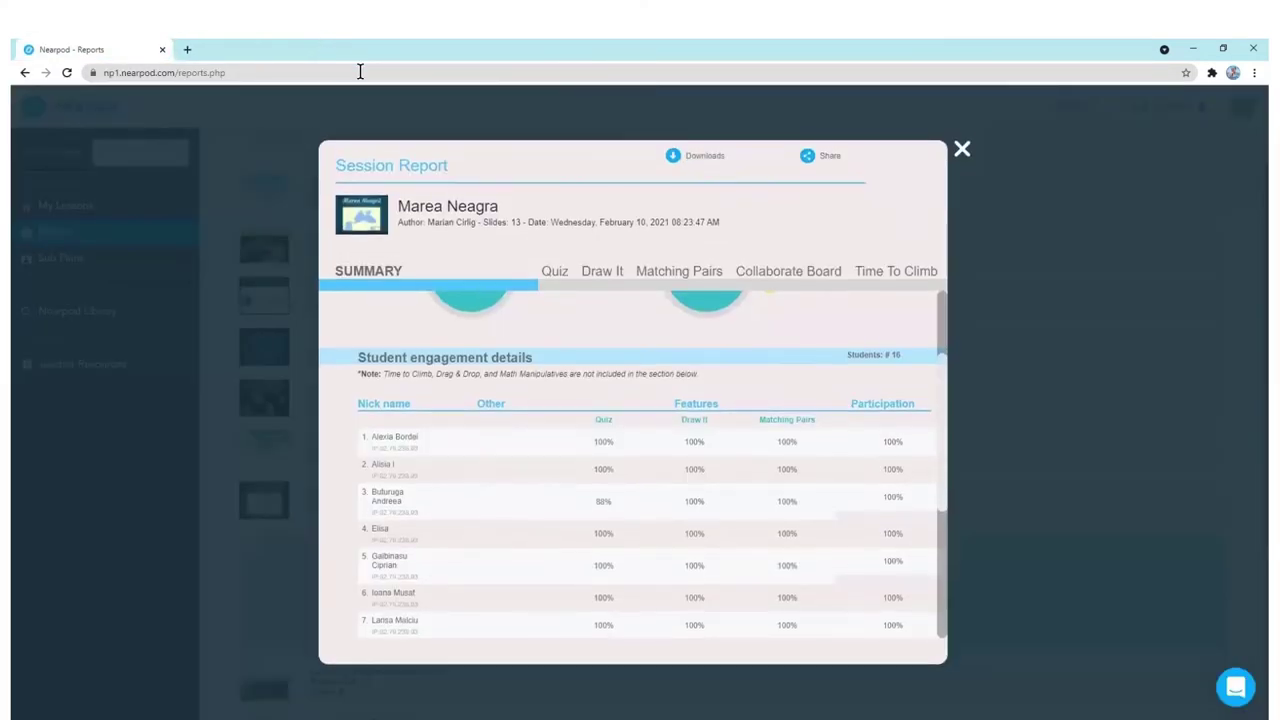
click(705, 158)
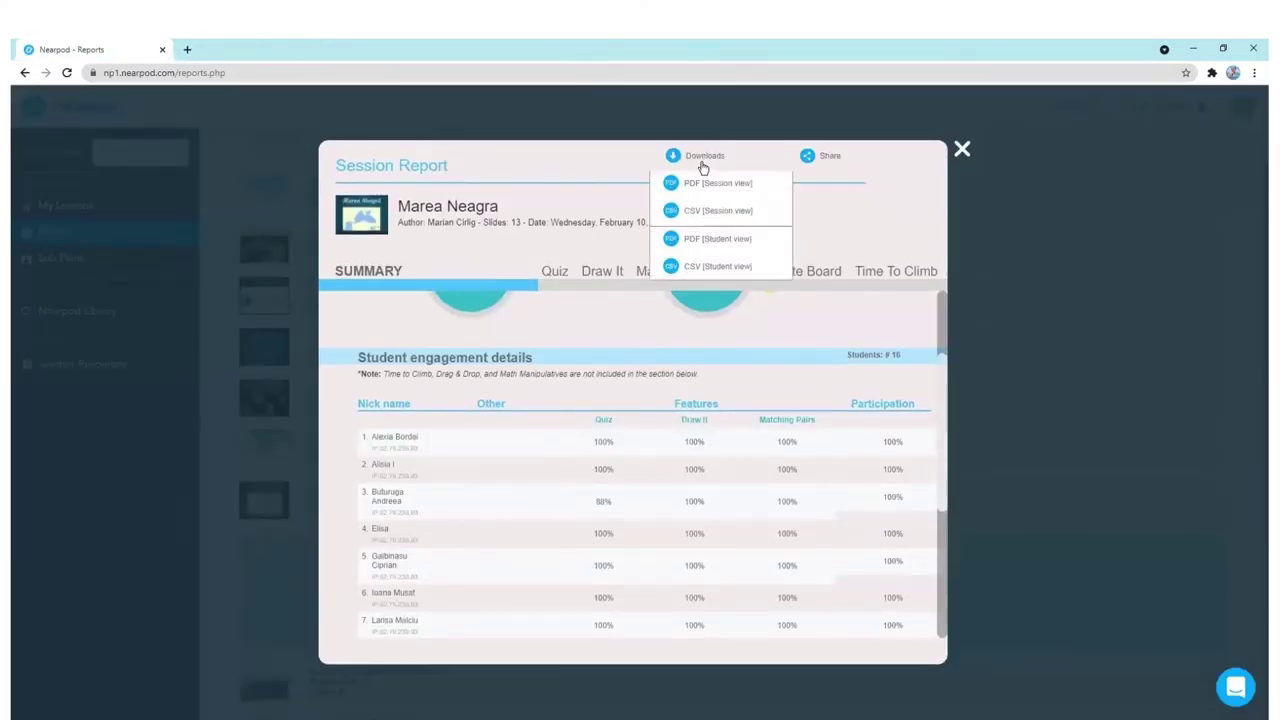
click(705, 242)
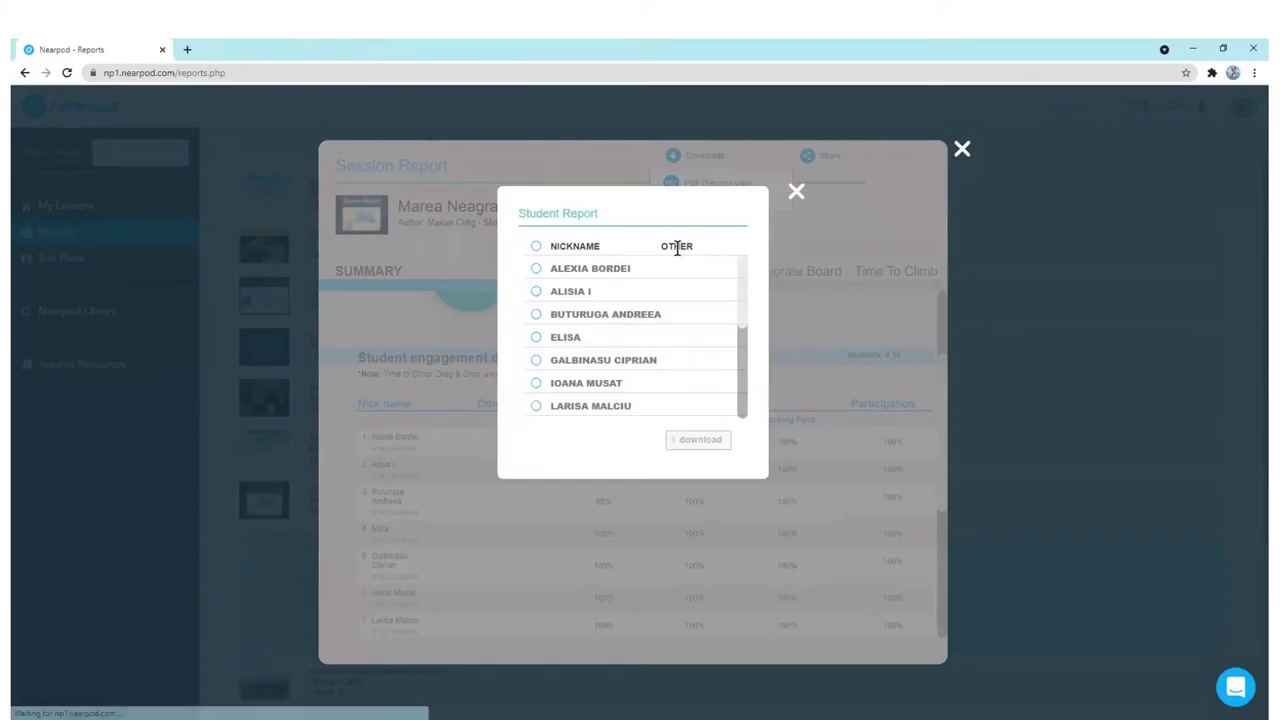
click(536, 268)
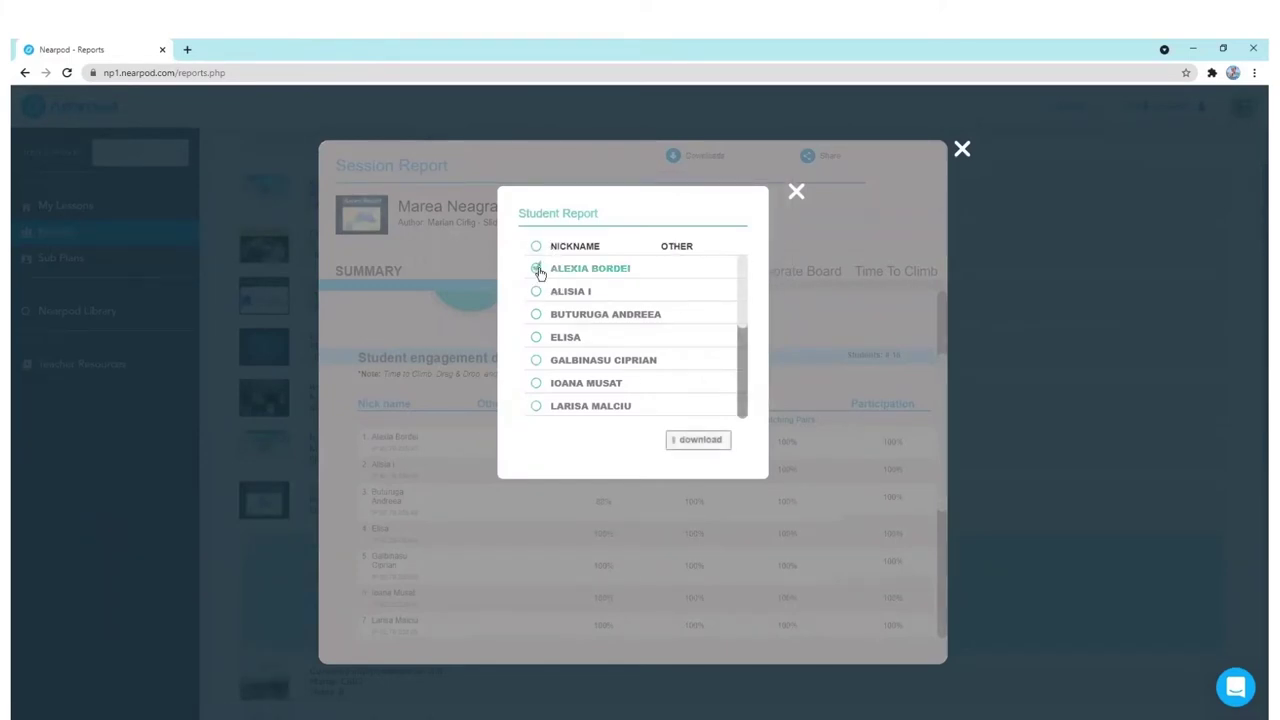
click(705, 444)
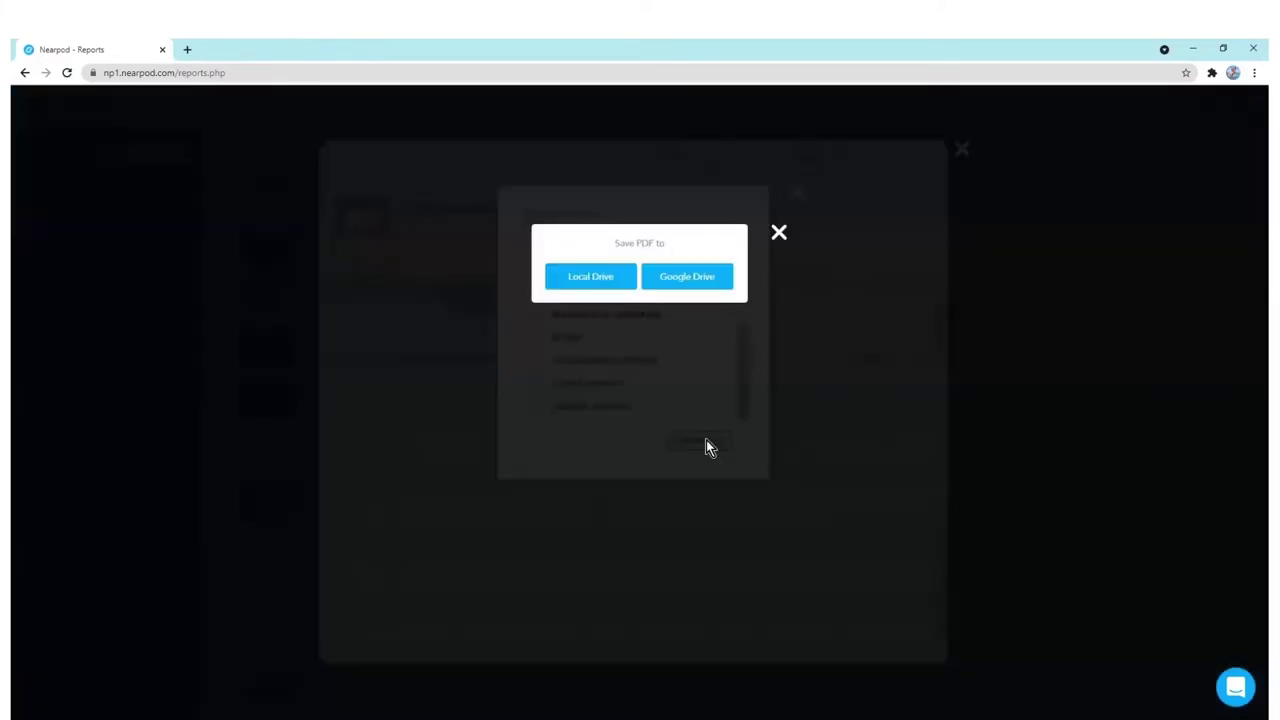
click(596, 275)
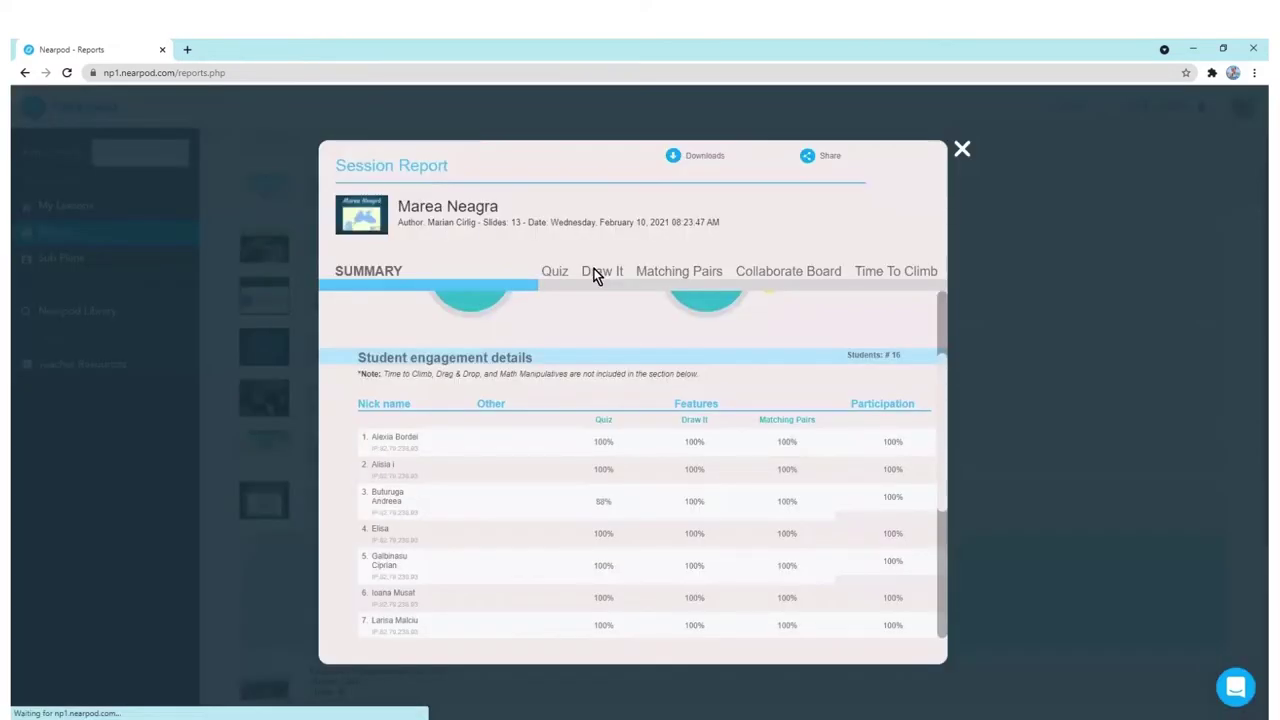
click(528, 377)
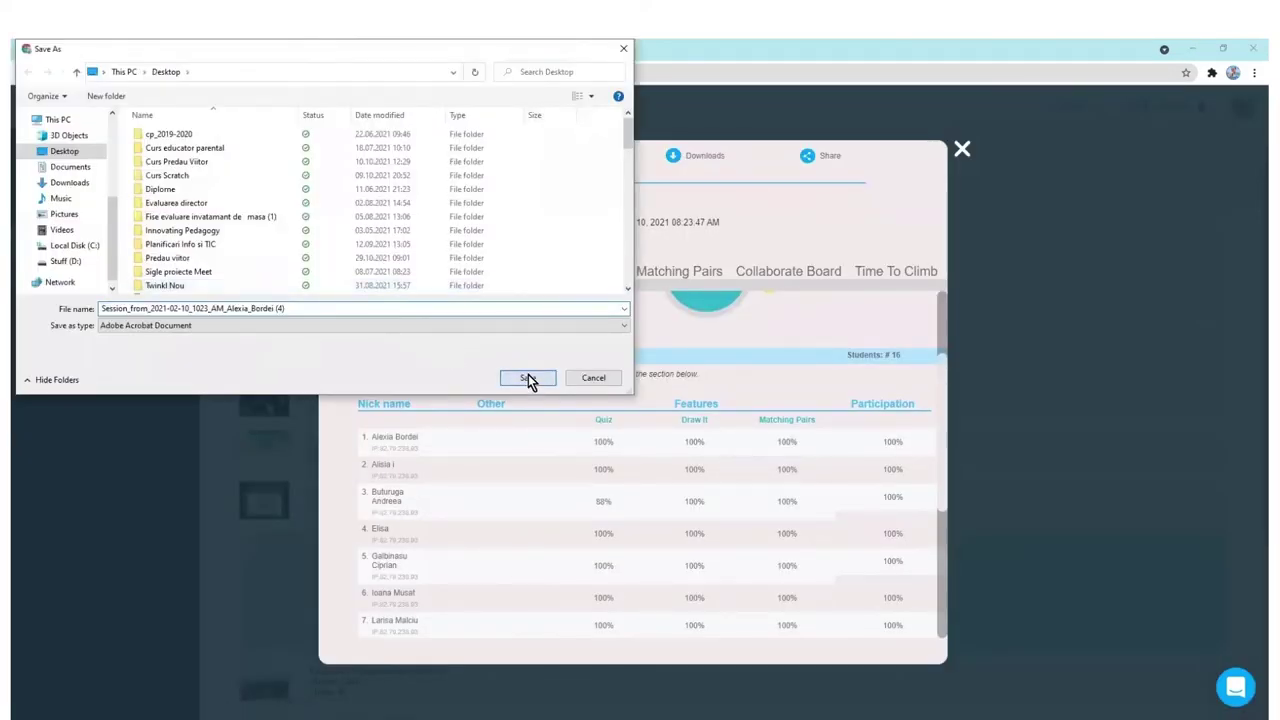
click(100, 700)
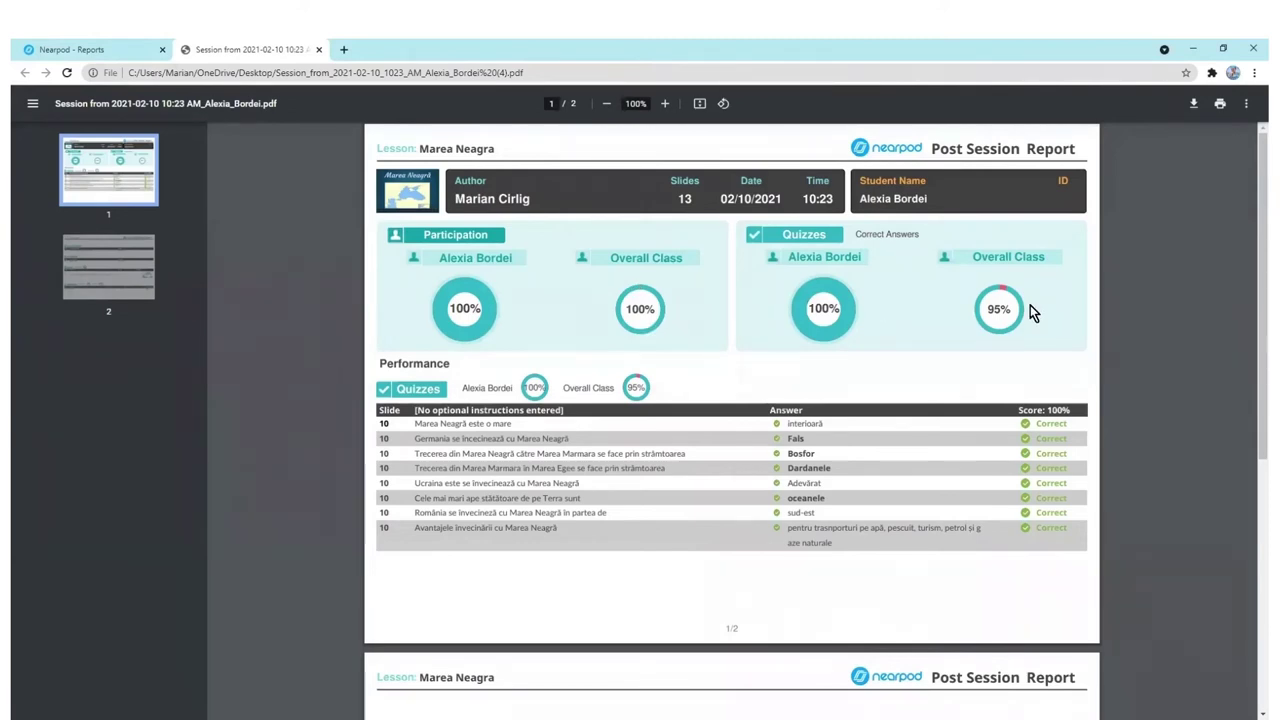
Examine the student's PDF report, covering participation, quiz answers, Collaborate Board, Time To Climb, Draw It and Matching Pairs, and close it
scroll(1025, 318, down, 1)
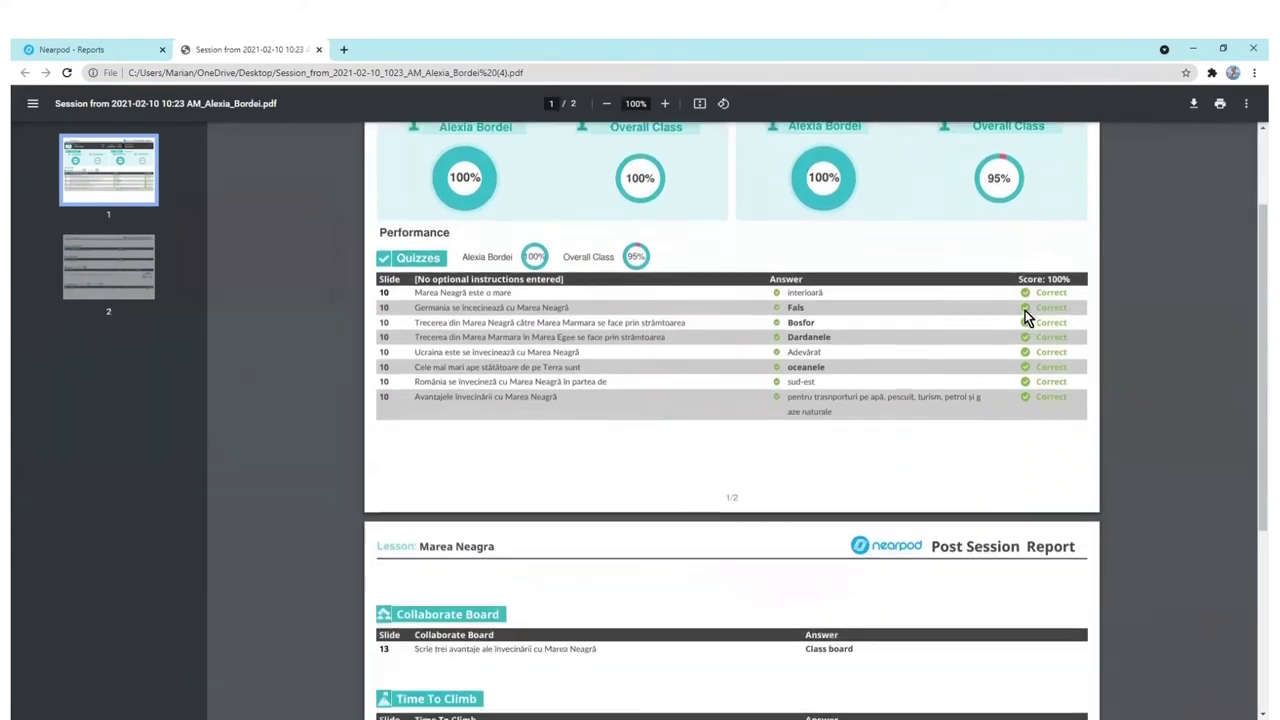
scroll(657, 205, up, 1)
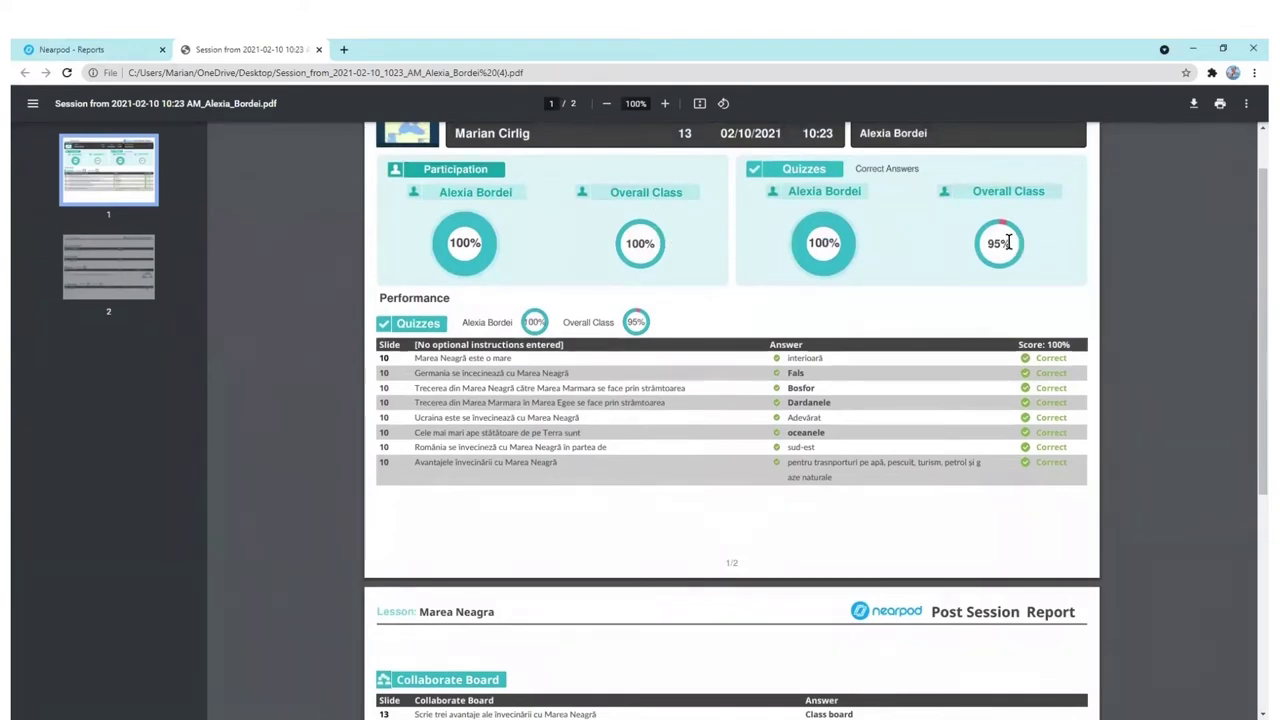
scroll(1008, 242, down, 1)
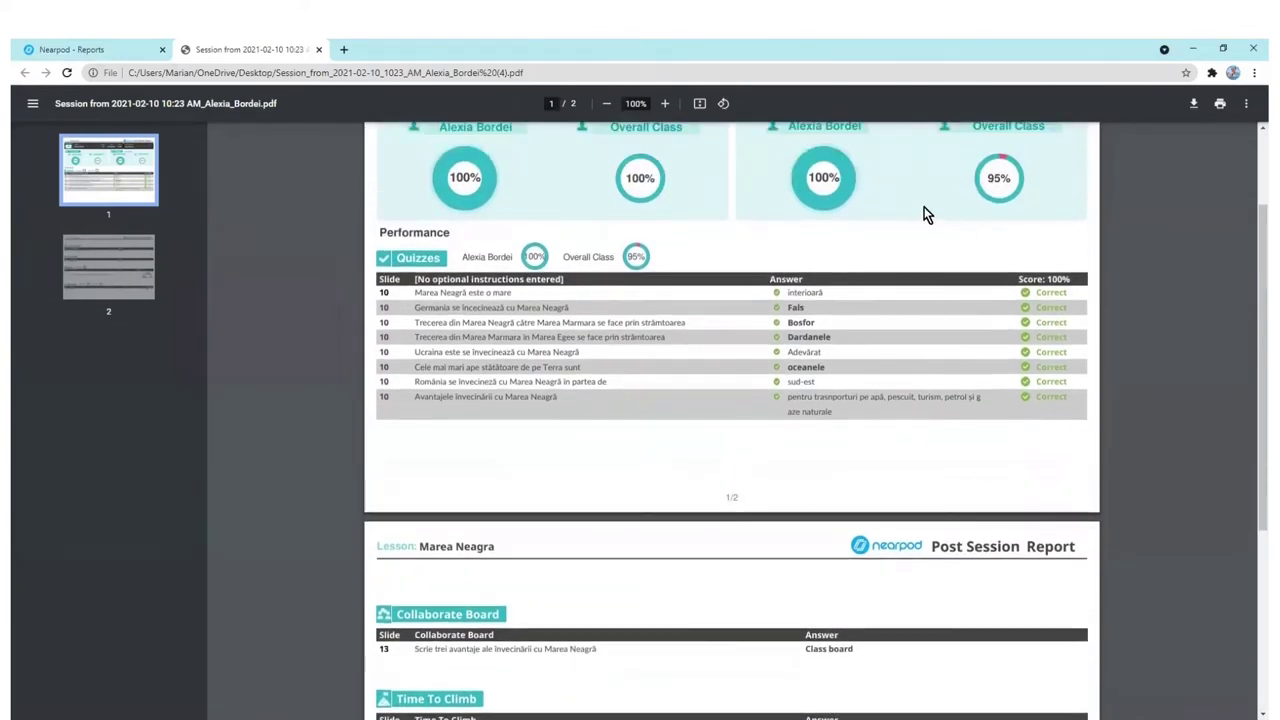
scroll(910, 210, up, 1)
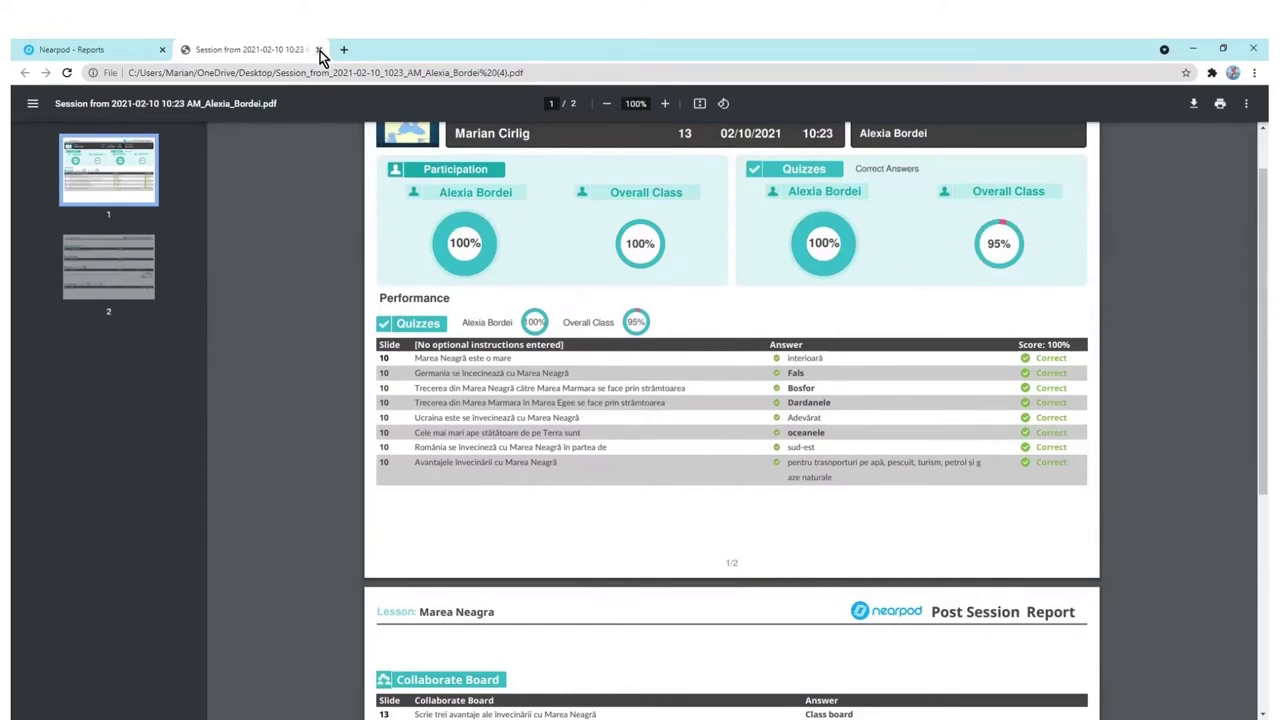
scroll(535, 294, down, 3)
scroll(541, 296, down, 1)
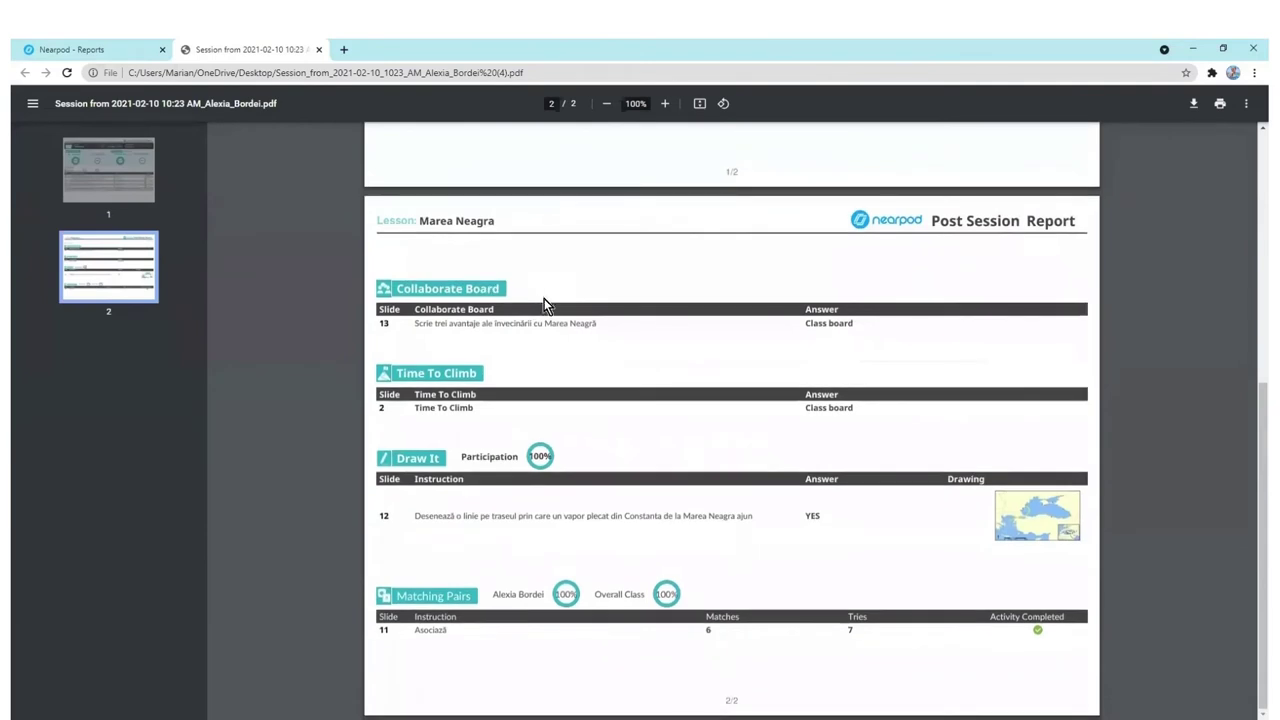
scroll(544, 298, up, 4)
click(318, 51)
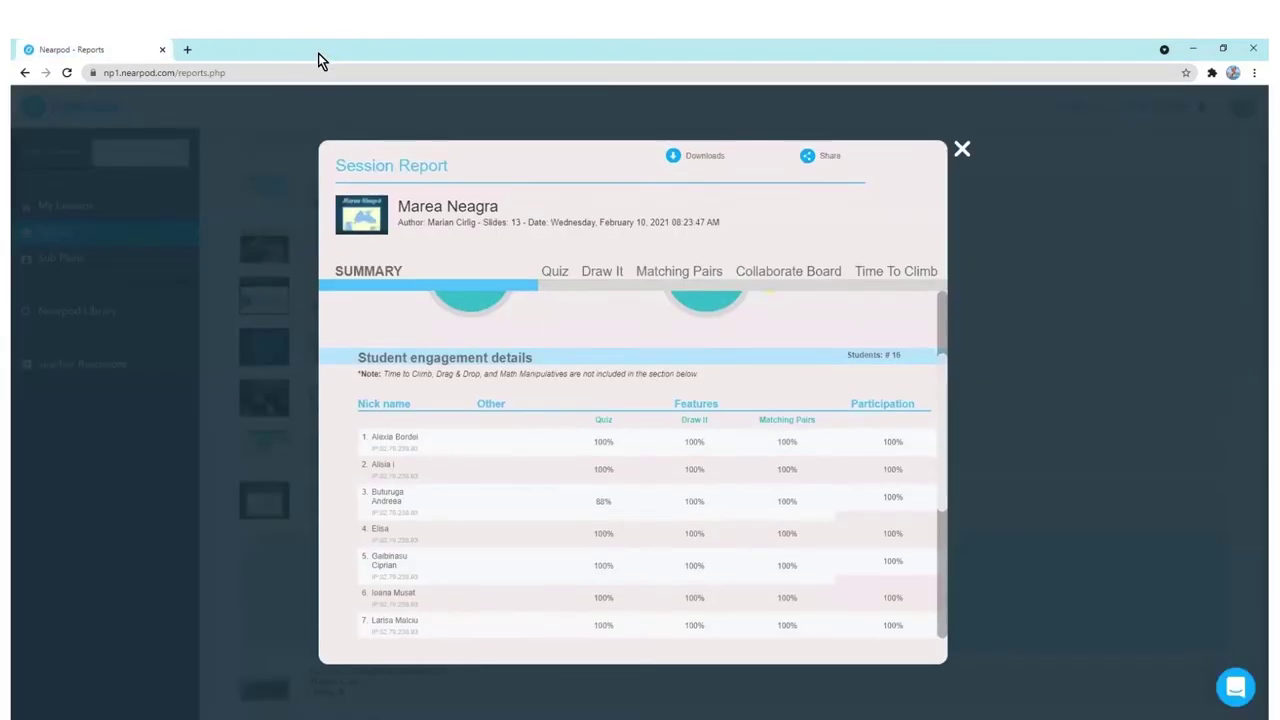
View the email sharing form for the Marea Neagra session report, and close both the form and the report without sharing
click(830, 157)
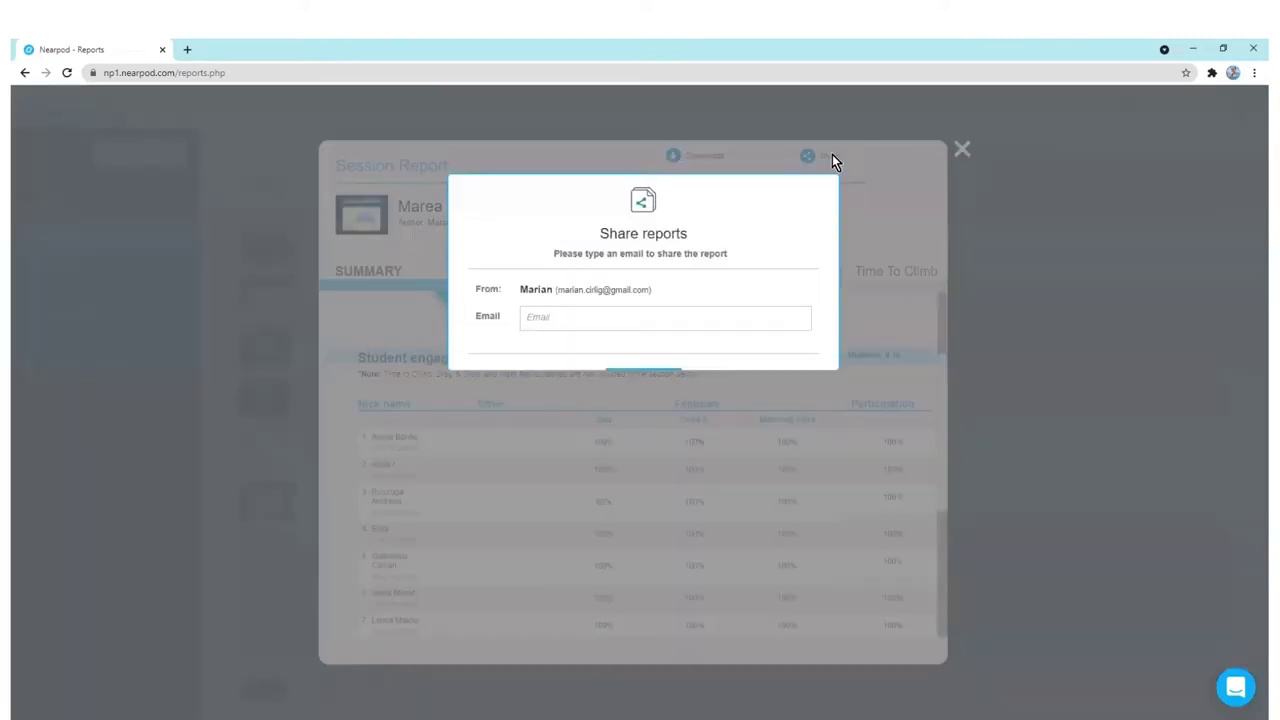
click(562, 321)
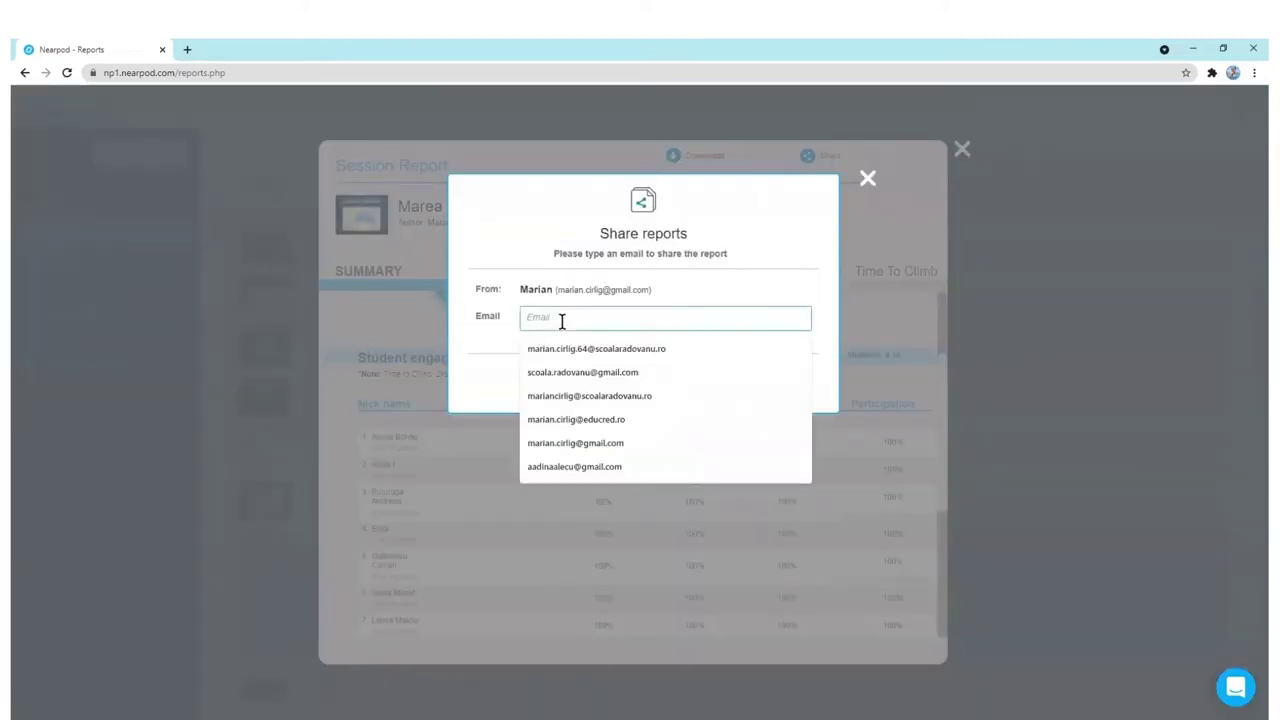
click(867, 178)
click(962, 150)
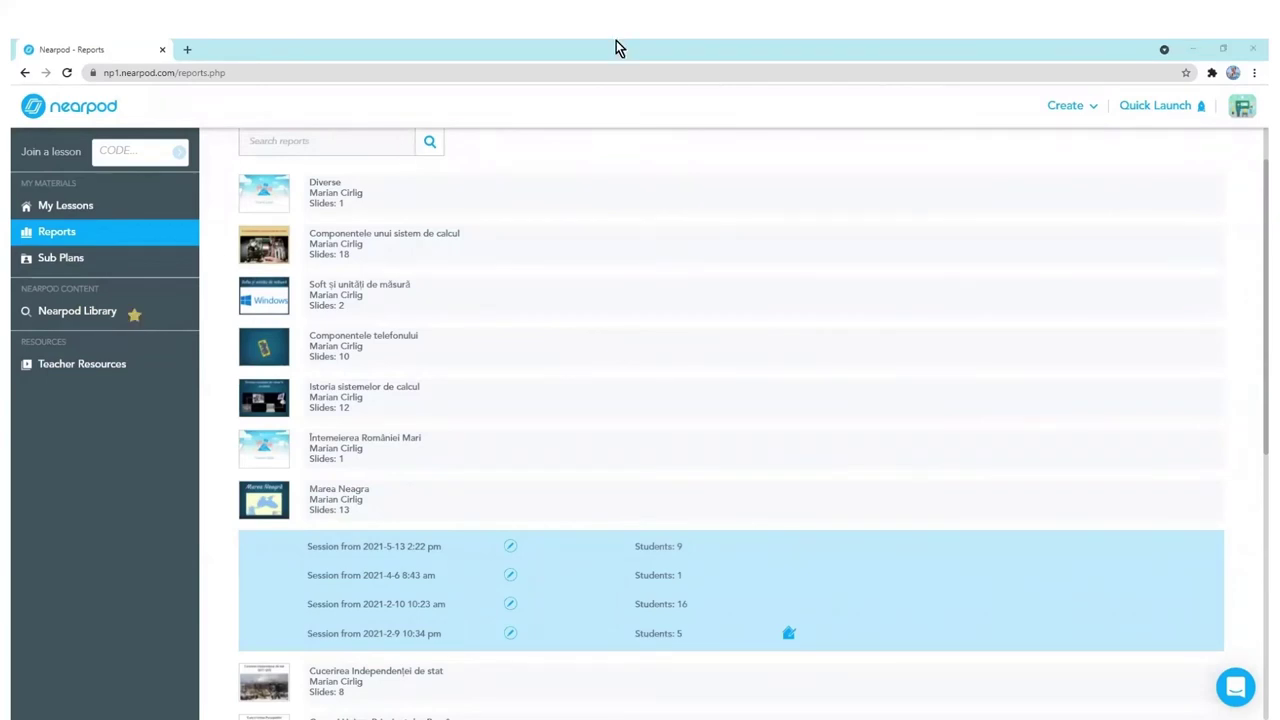
Browse the Nearpod Library's featured collections and search filters, and return to the My Lessons page
click(106, 314)
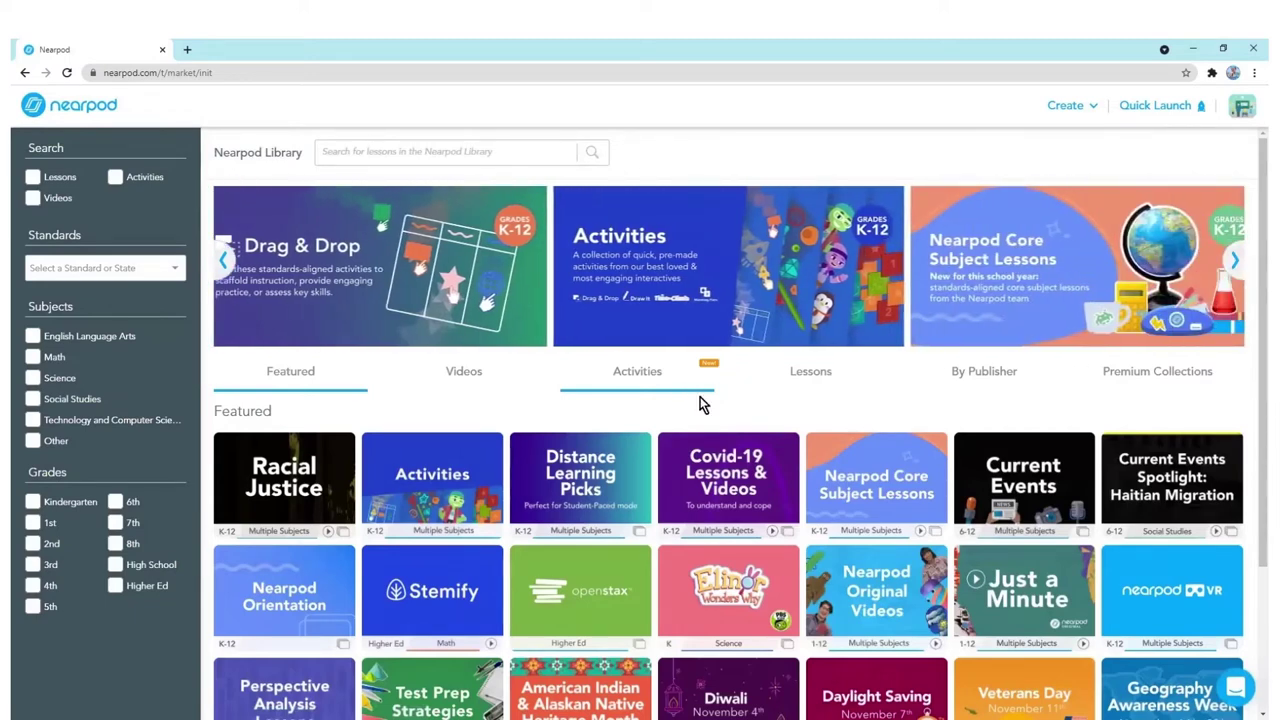
scroll(811, 407, down, 1)
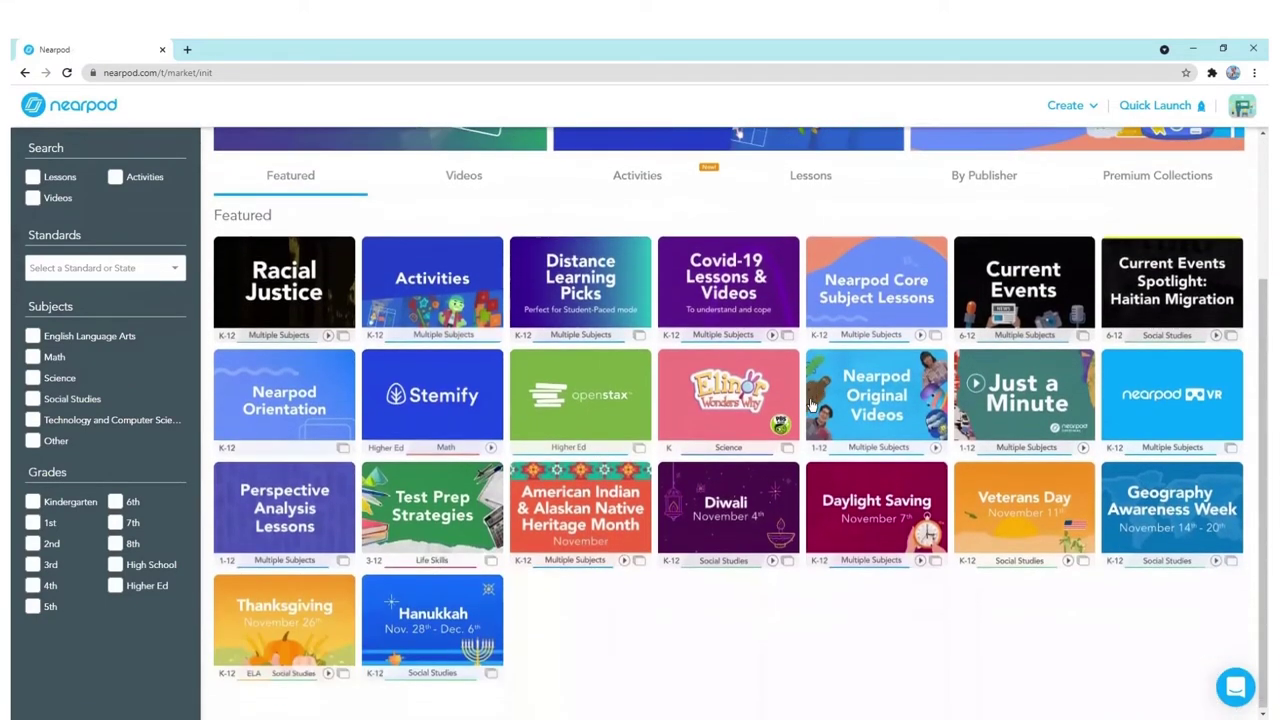
scroll(811, 405, up, 1)
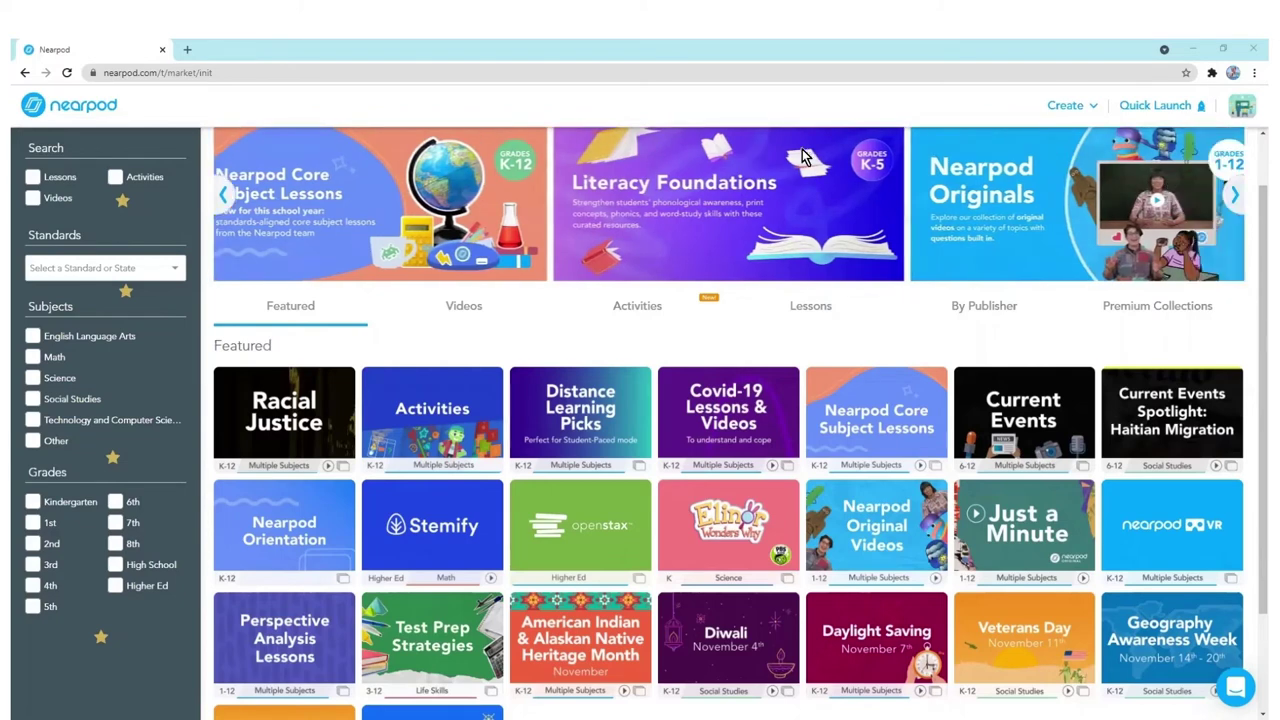
click(103, 106)
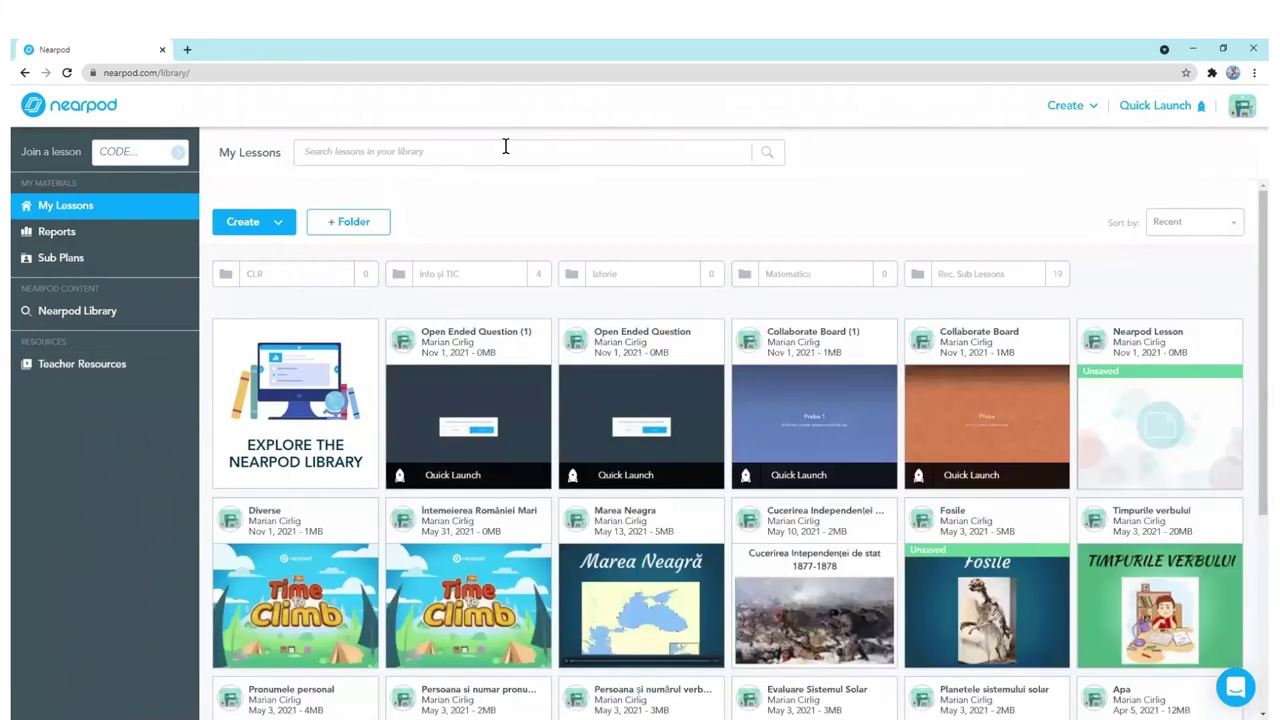
Examine the Teacher Resources page from live webinars and how-to videos to help topics, blog and Facebook community, and close it
click(154, 366)
click(87, 366)
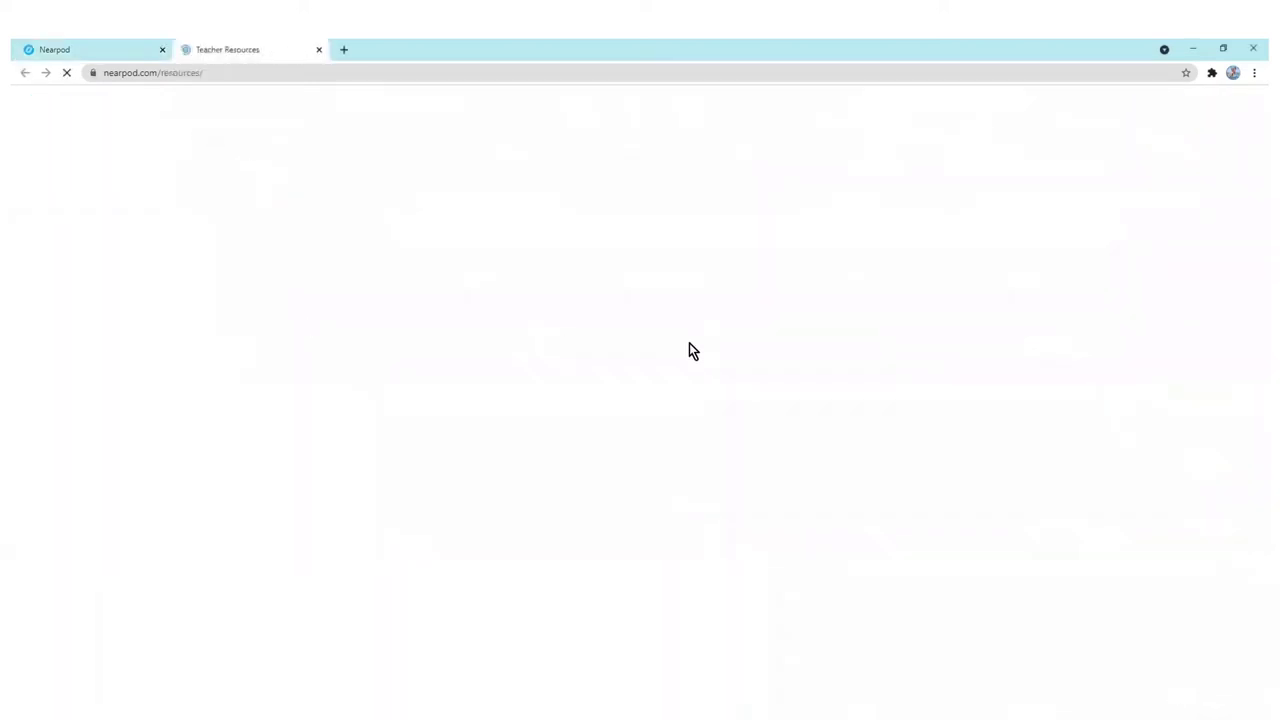
scroll(690, 345, down, 2)
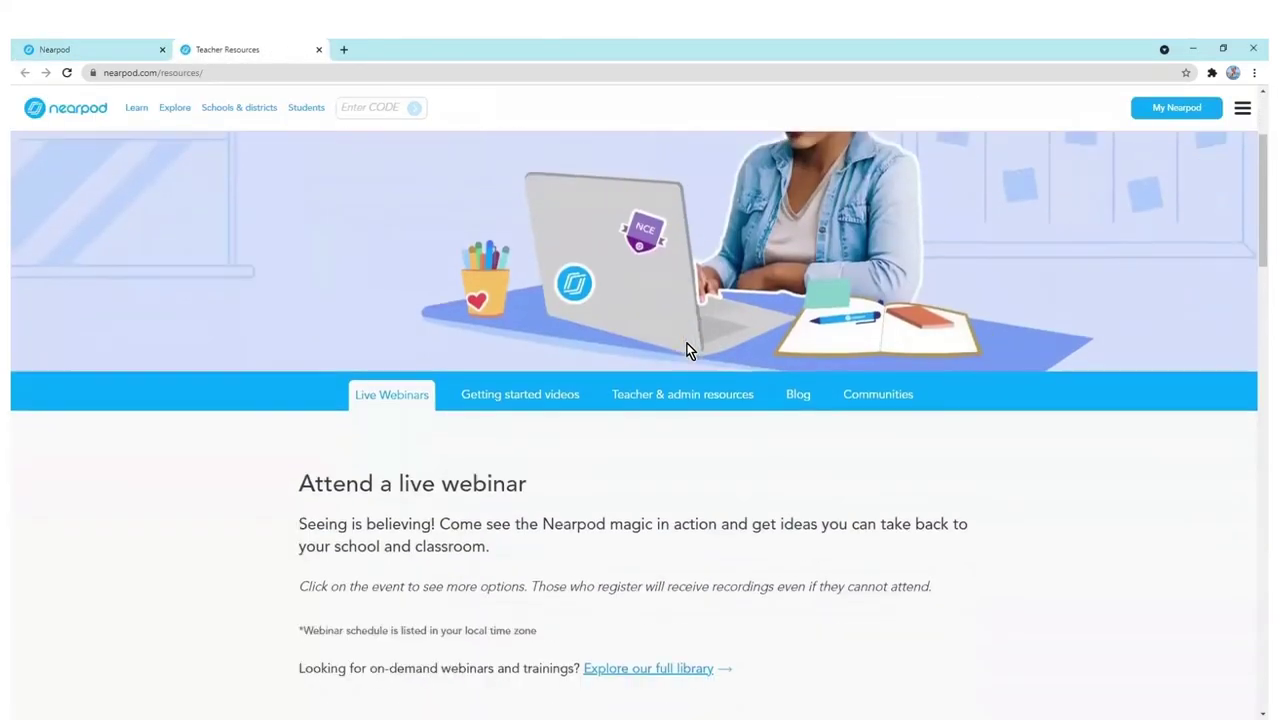
scroll(686, 349, down, 4)
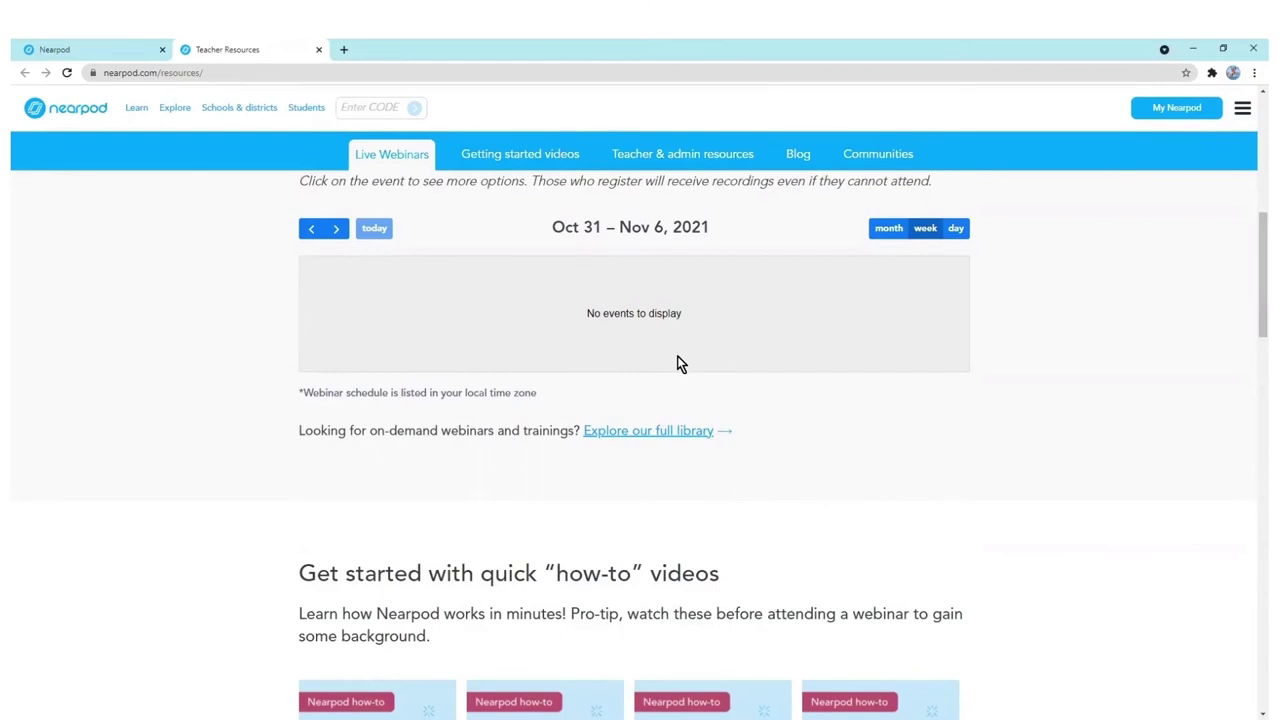
scroll(677, 363, down, 2)
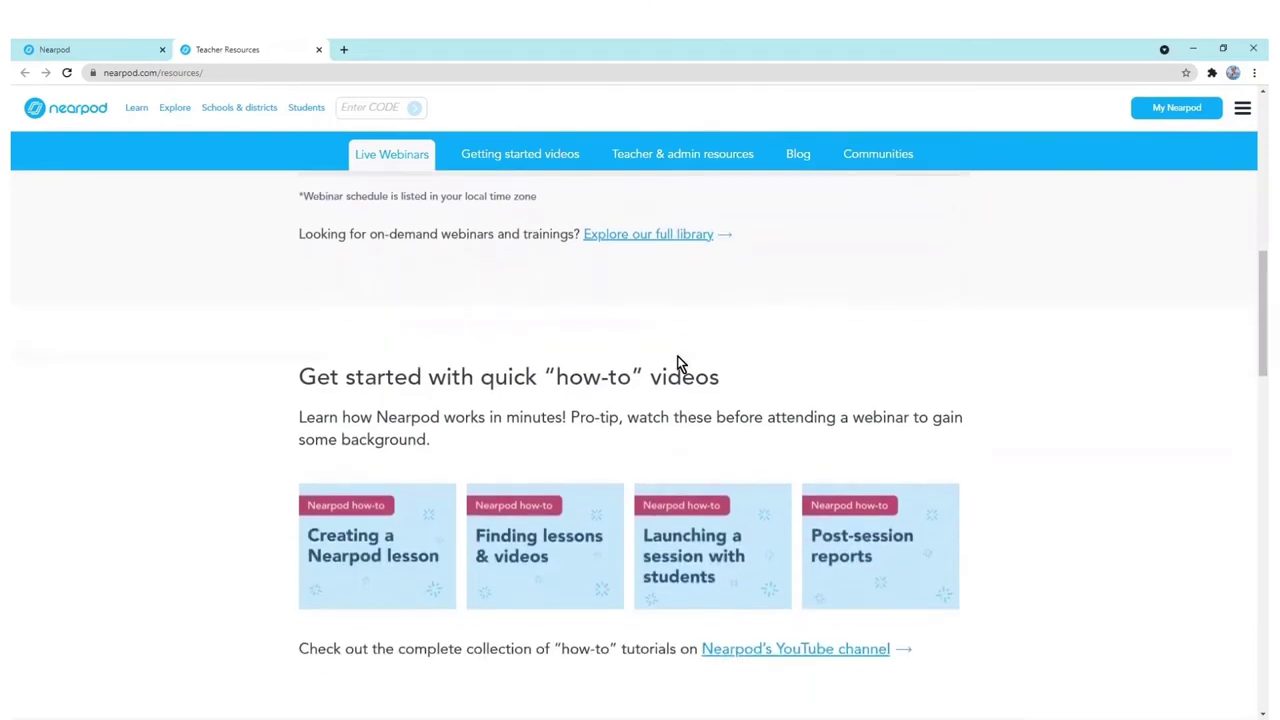
scroll(676, 361, down, 4)
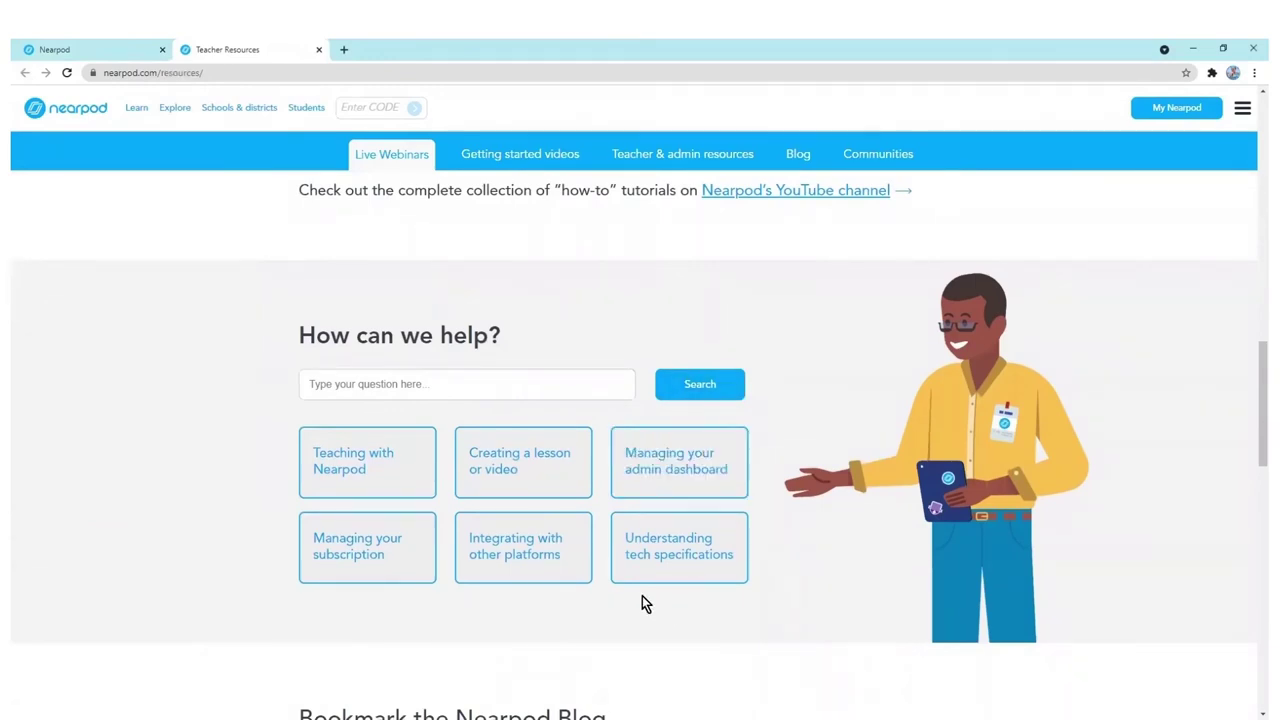
scroll(335, 446, down, 6)
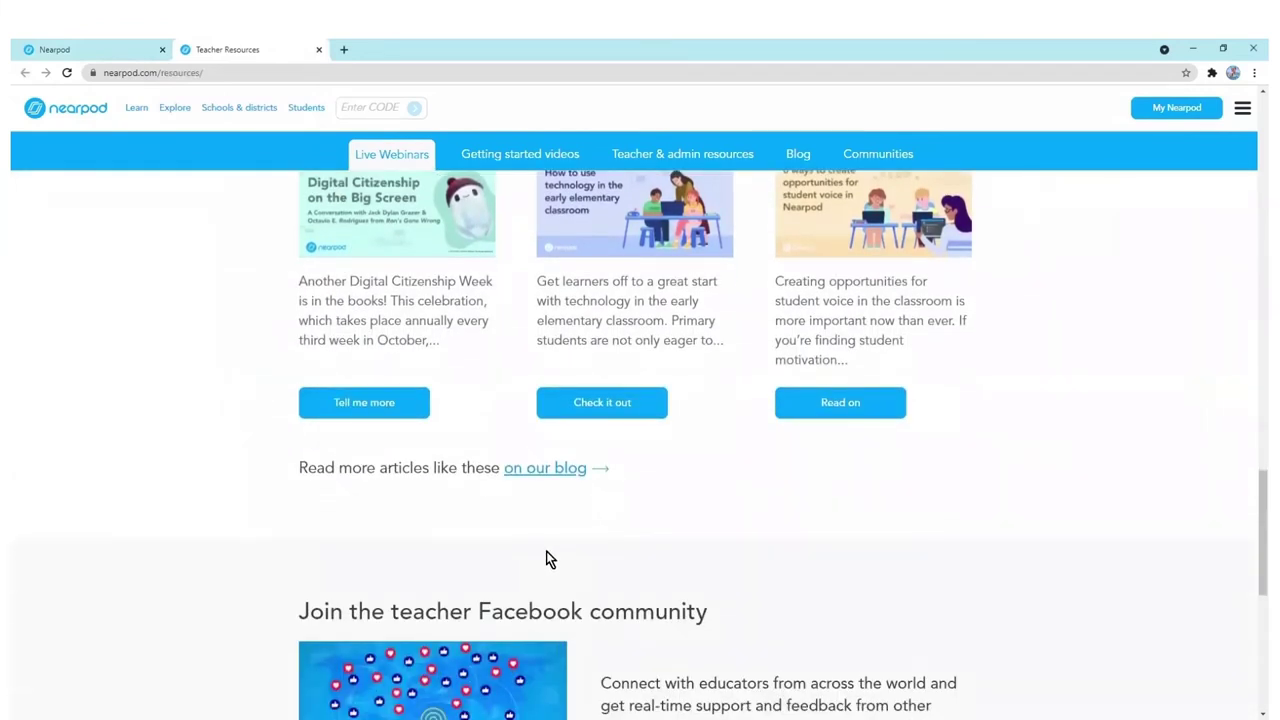
scroll(546, 551, down, 3)
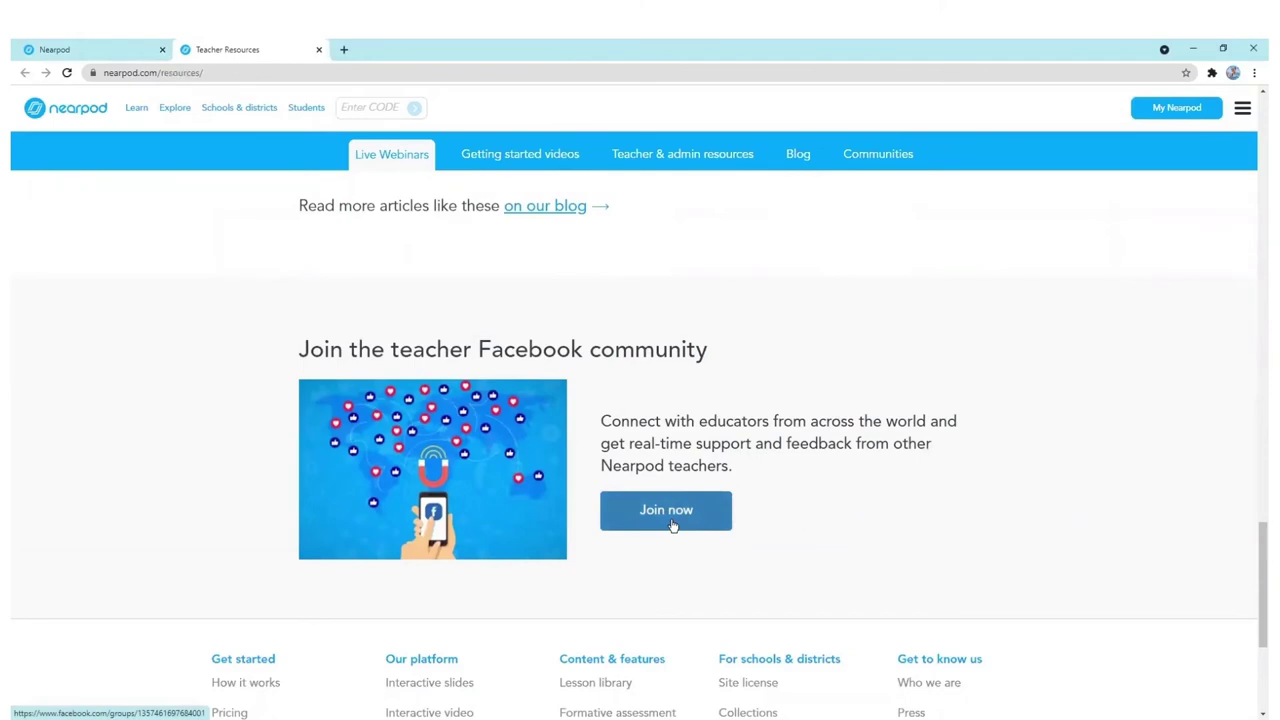
scroll(671, 522, up, 7)
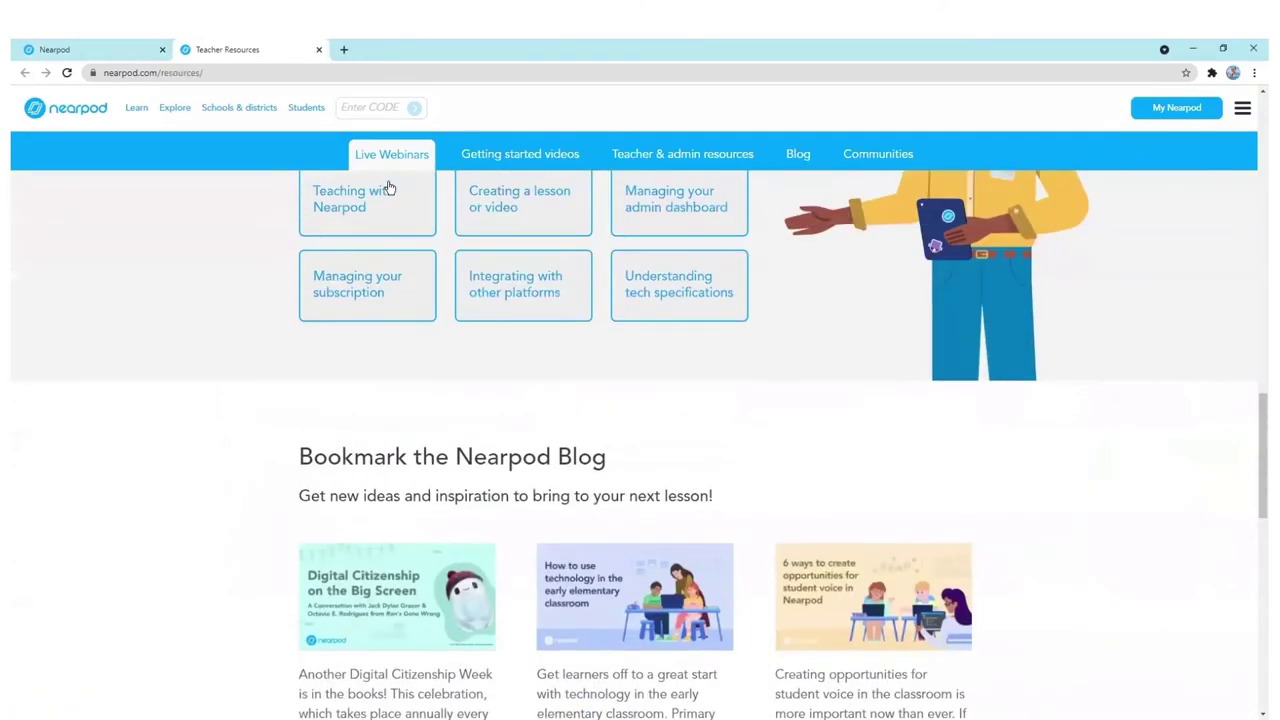
click(319, 49)
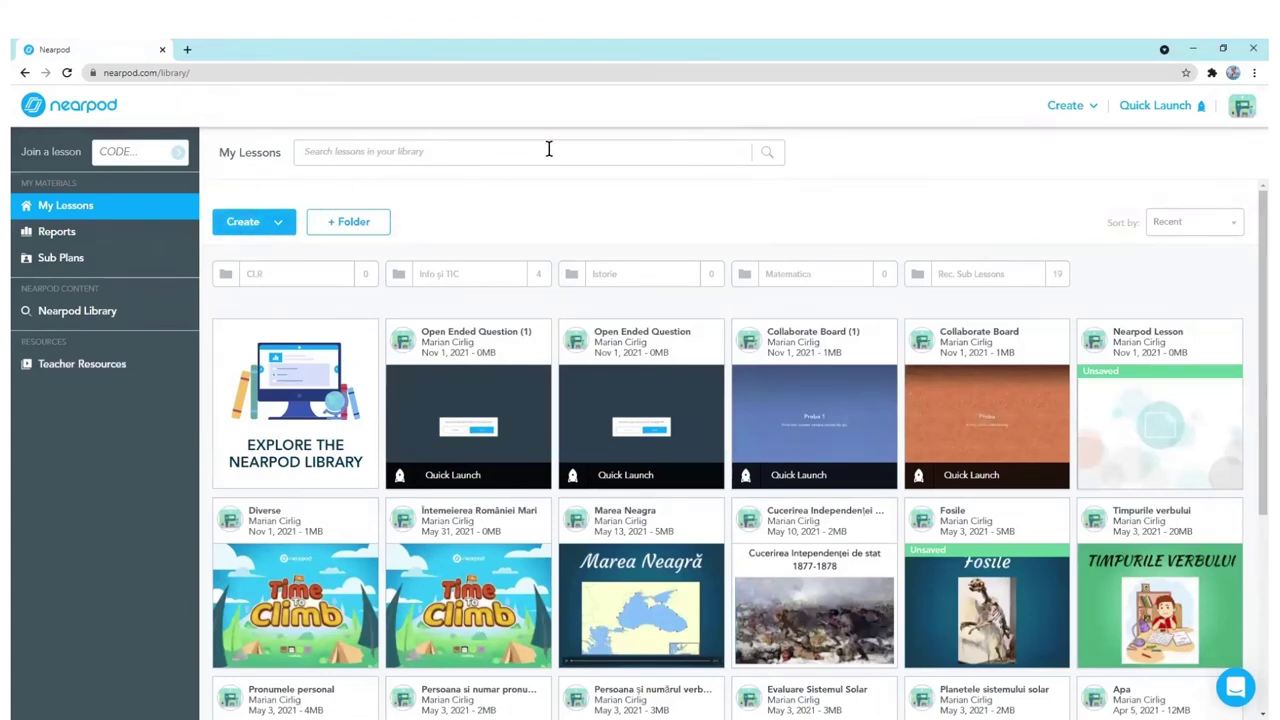
View the options for creating a lesson, video, activity or Google Slides lesson in both places where My Lessons offers them
click(262, 205)
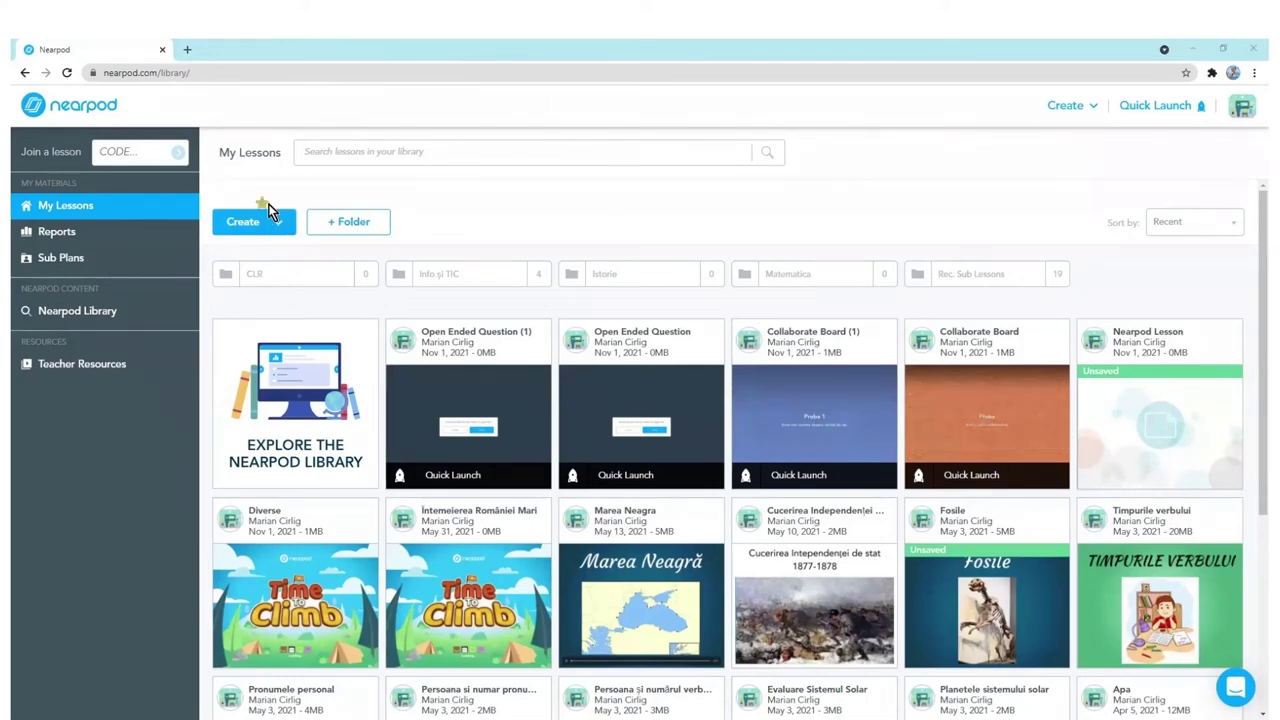
click(1065, 97)
click(1066, 103)
click(263, 226)
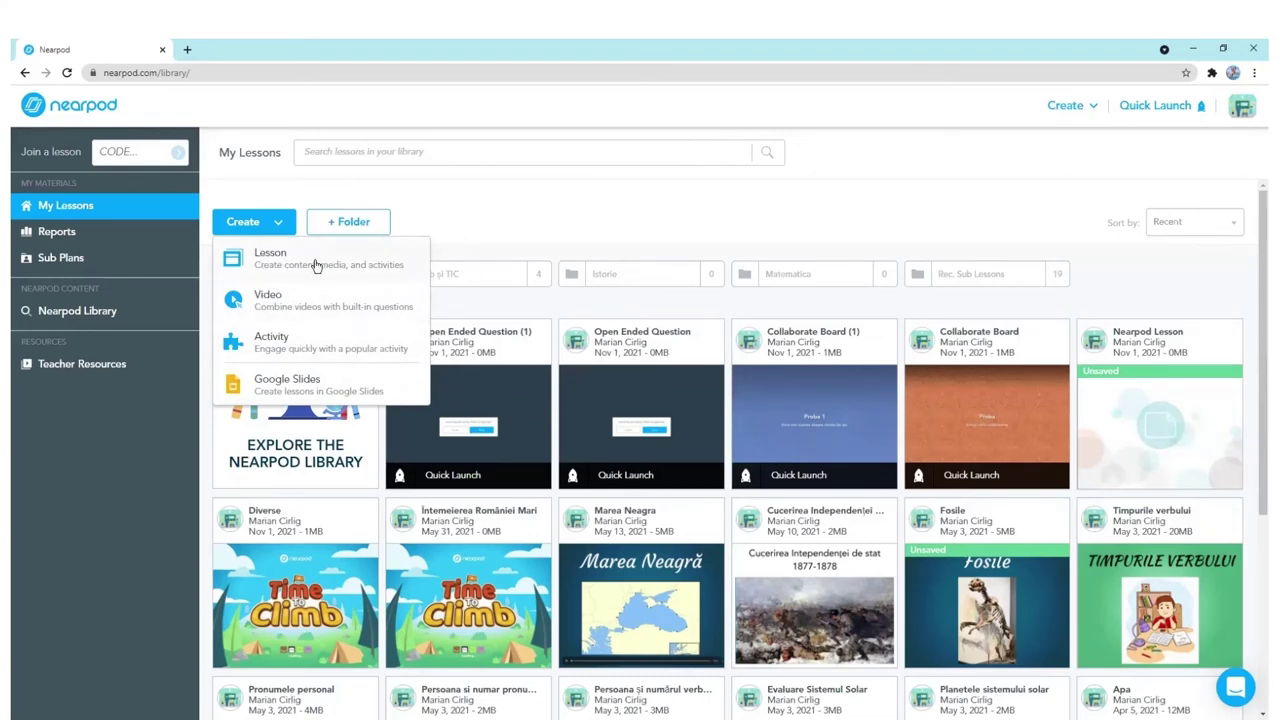
click(545, 226)
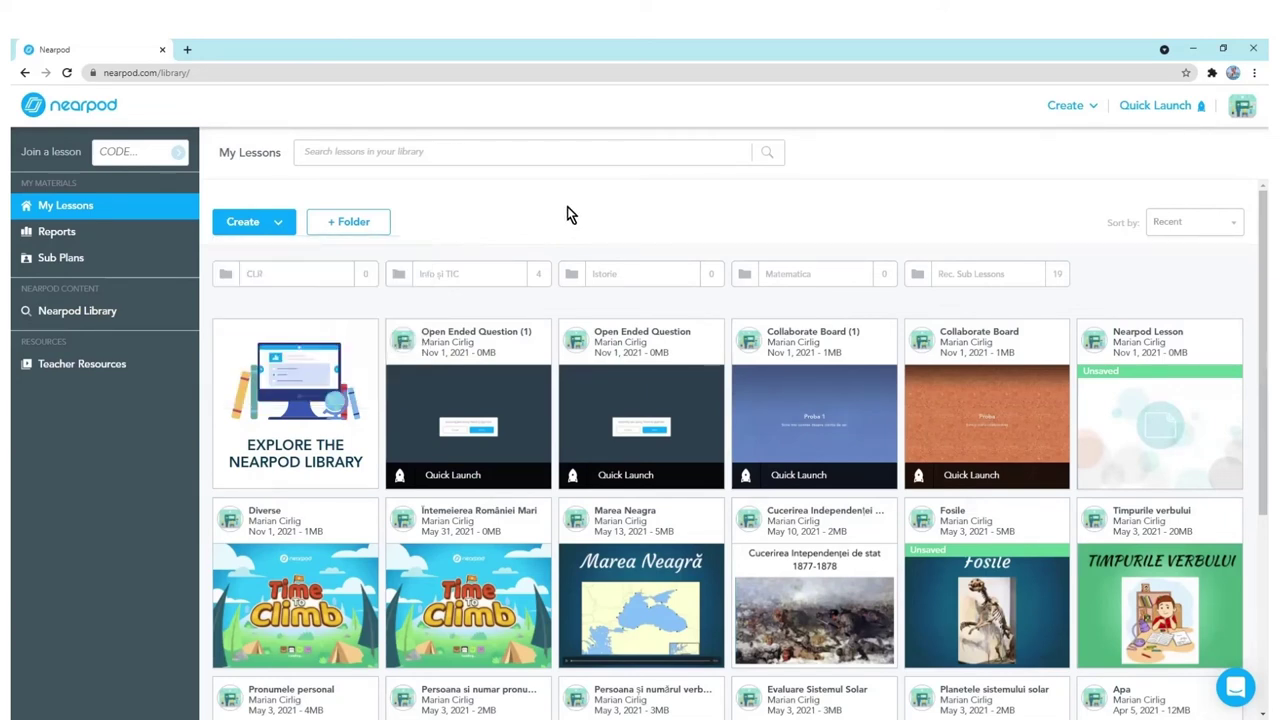
click(1085, 108)
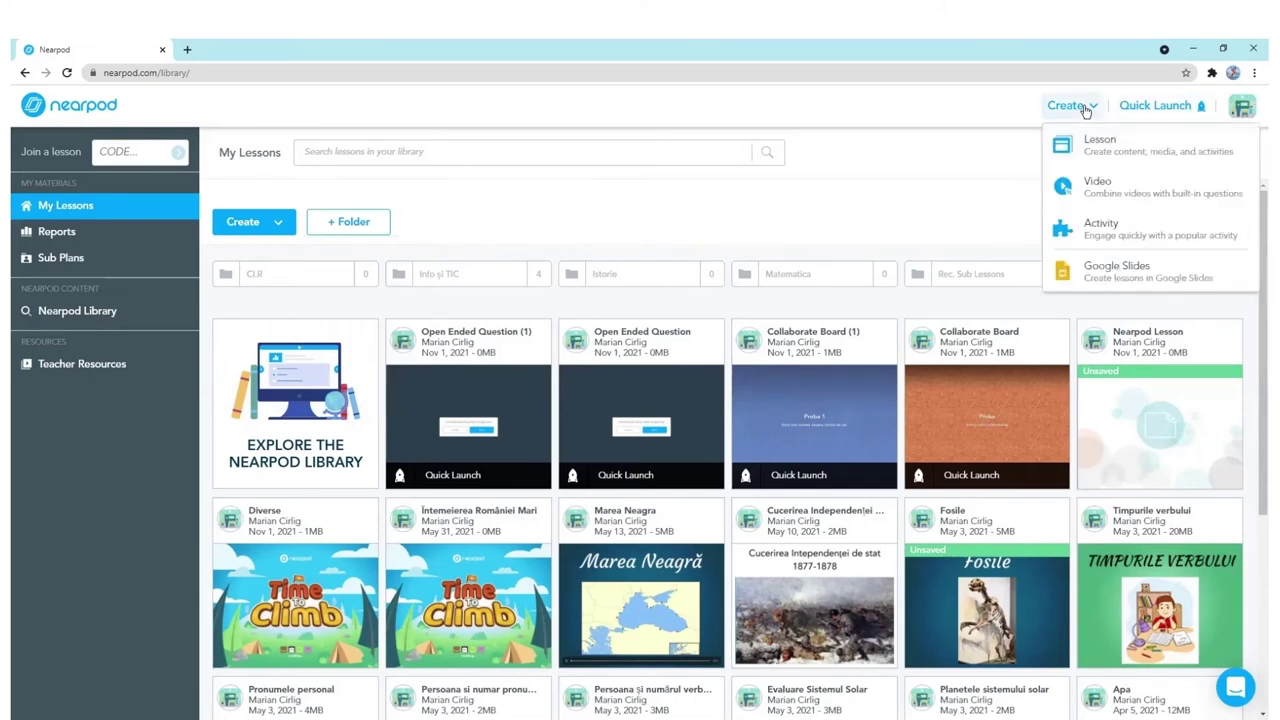
click(965, 174)
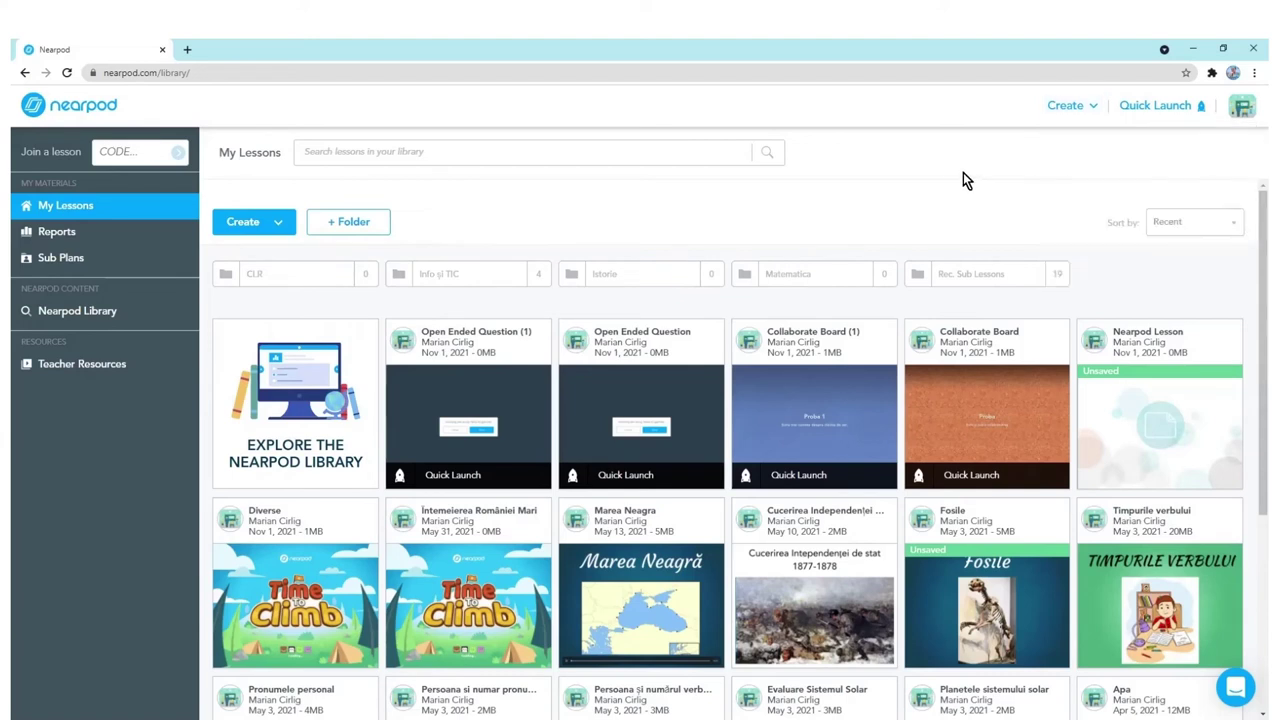
View the Quick Launch activities, and open and close the support chat window
click(1170, 108)
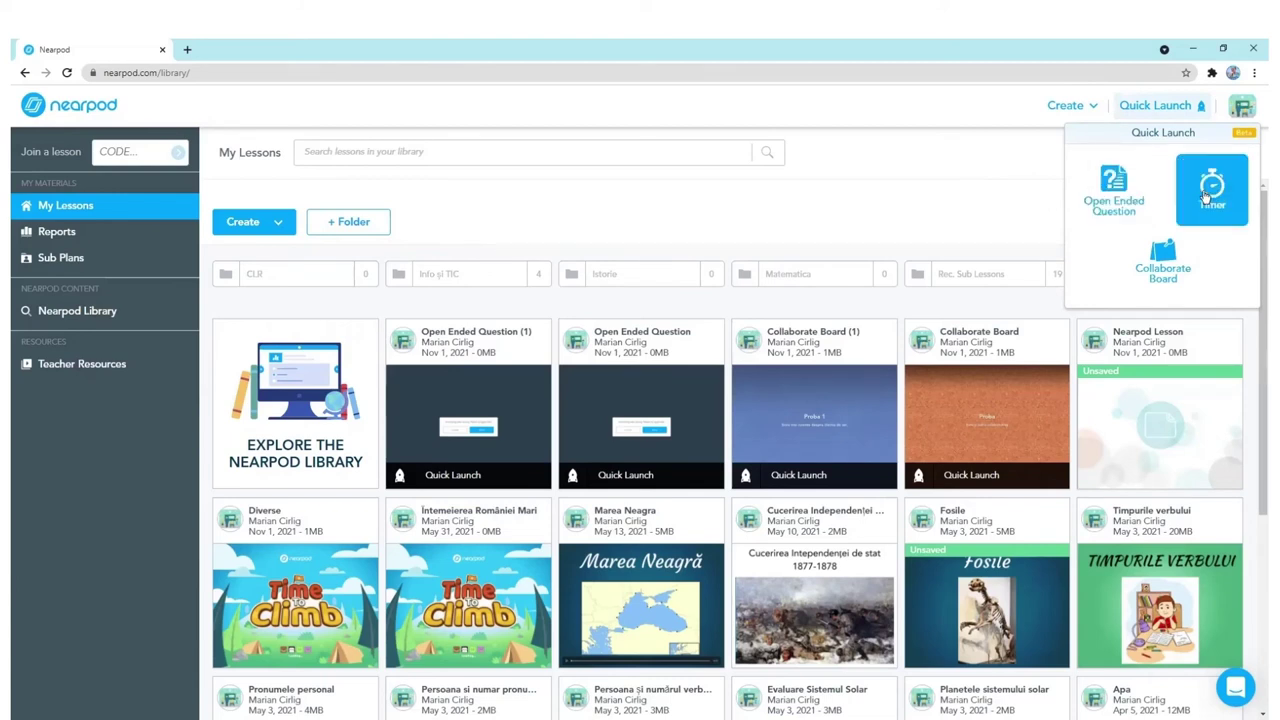
click(1000, 190)
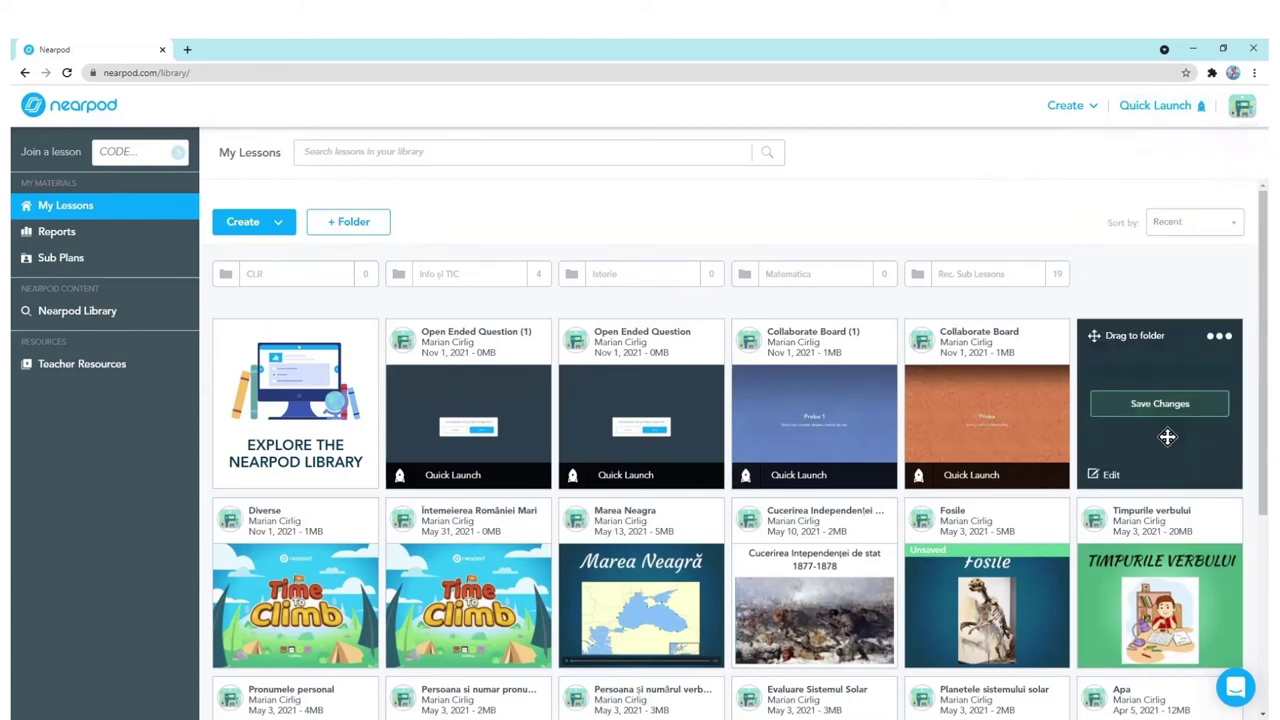
click(1236, 690)
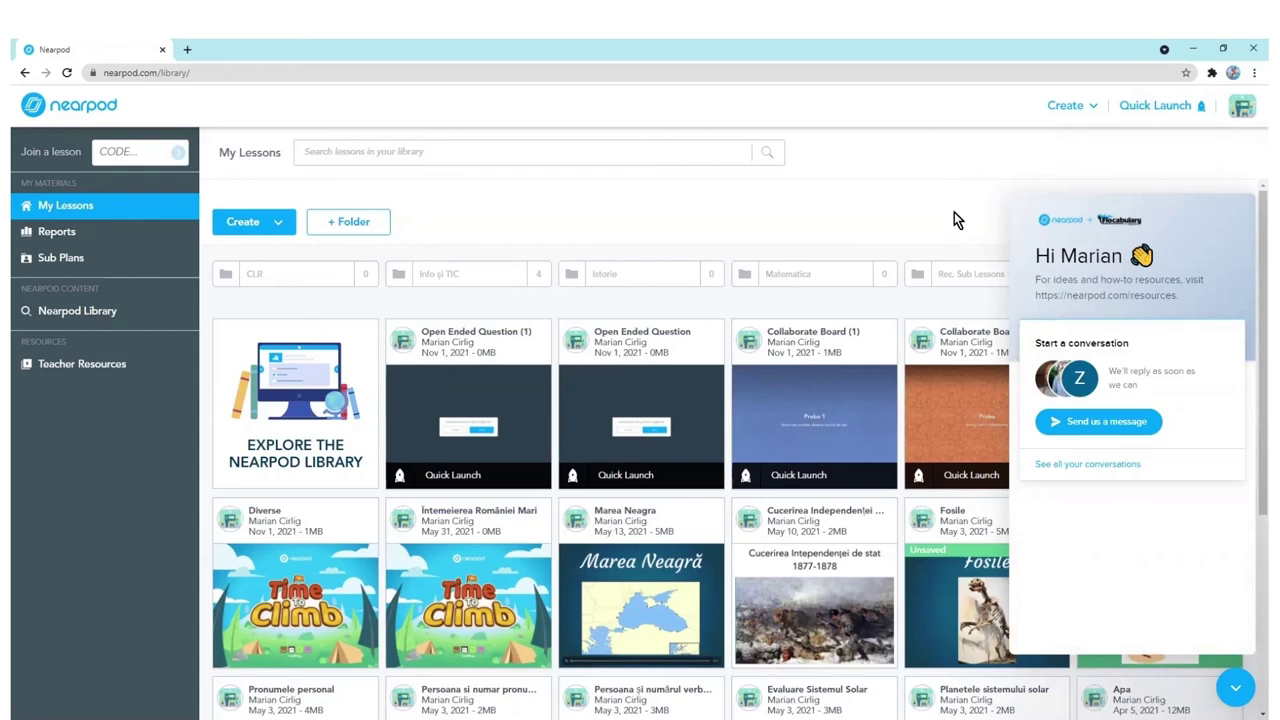
click(1236, 687)
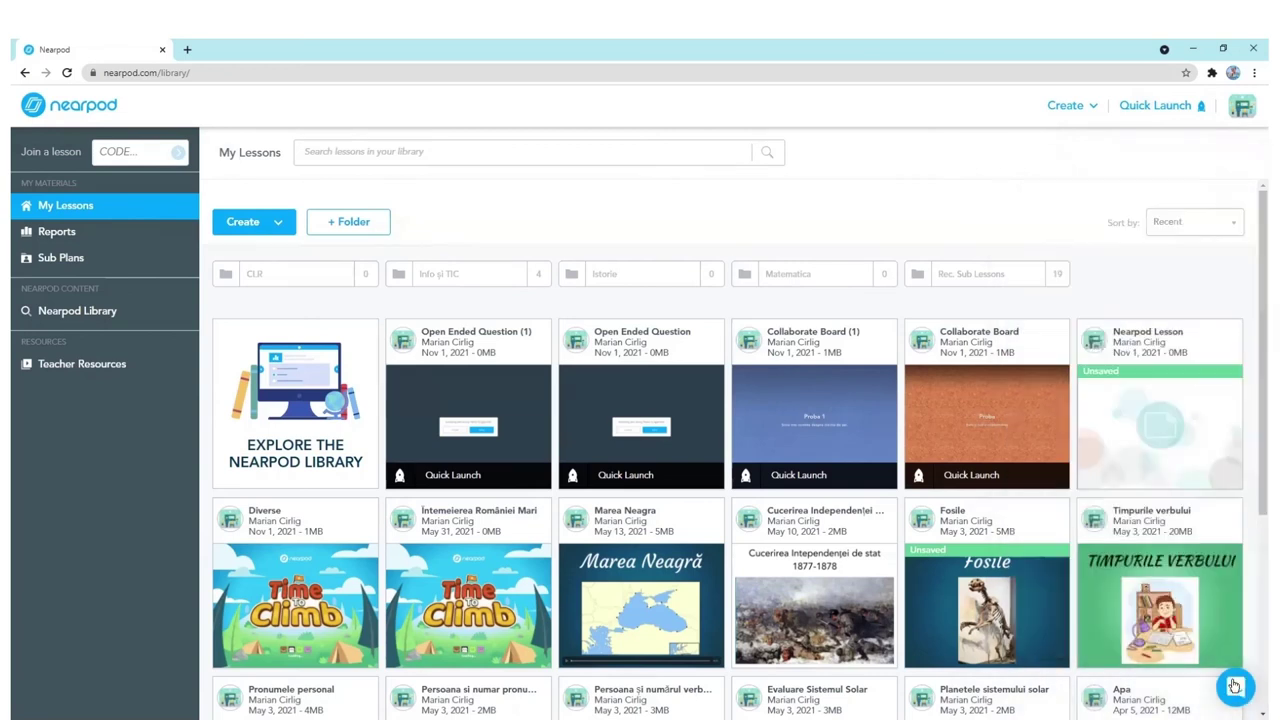